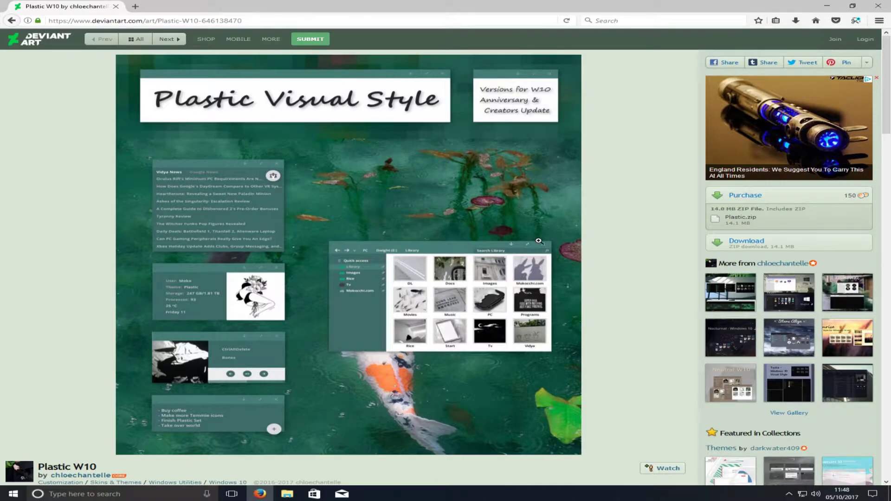
# Download the Plastic W10 theme zip from DeviantArt and save the file.
pyautogui.scroll(-2, 538, 241)
pyautogui.scroll(2, 539, 241)
pyautogui.click(752, 250)
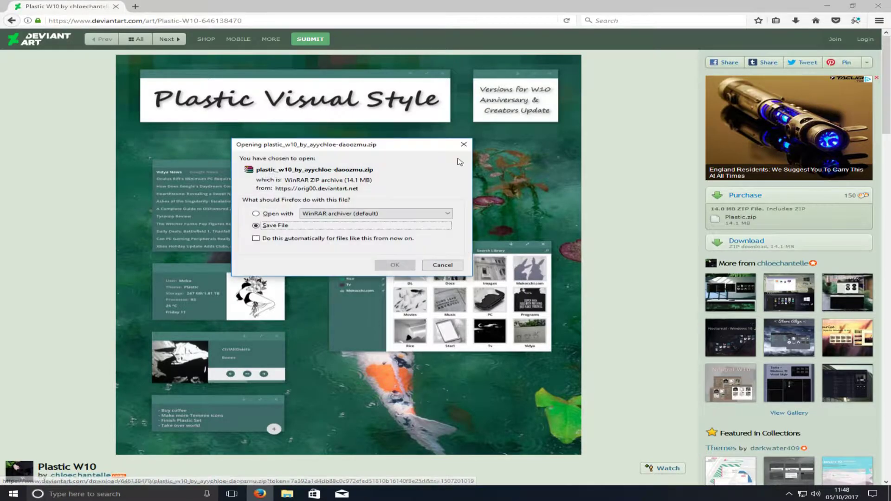
pyautogui.click(393, 266)
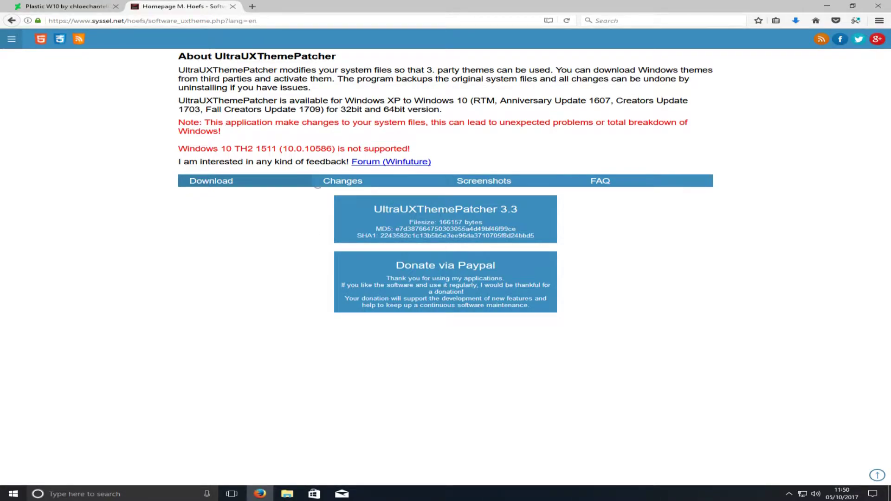
# Save UltraUXThemePatcher_3.3.0.exe and launch it from Firefox's recent downloads.
pyautogui.click(440, 214)
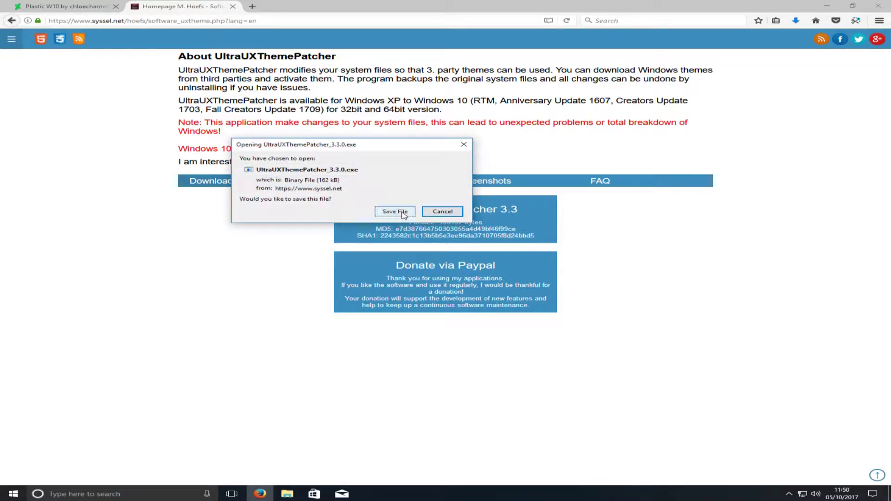
pyautogui.click(403, 213)
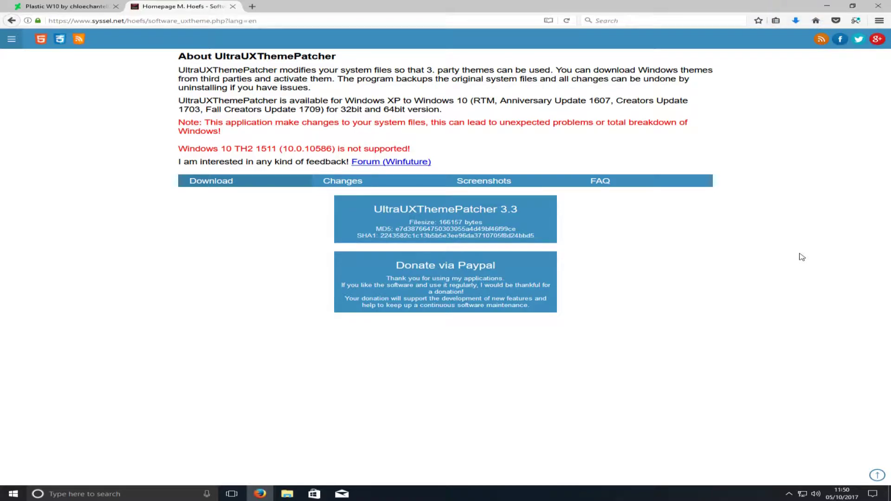
pyautogui.click(796, 21)
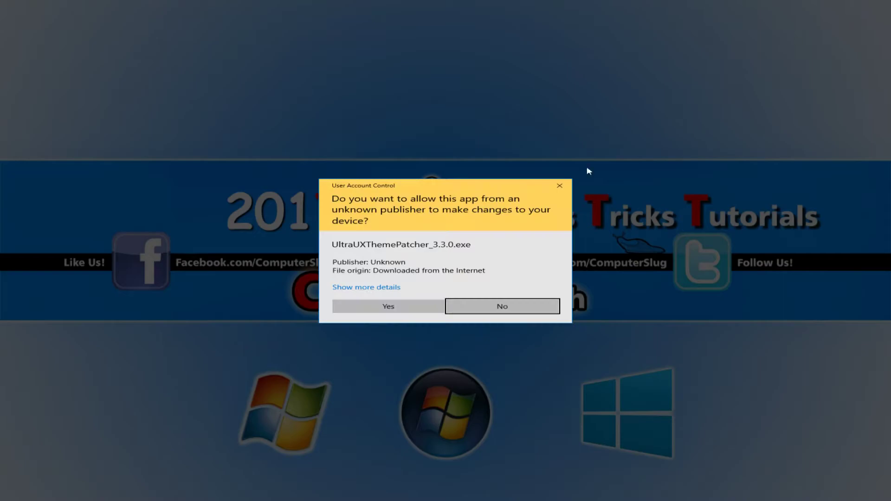
# Approve the patcher in UAC and accept its licence terms in setup.
pyautogui.click(424, 305)
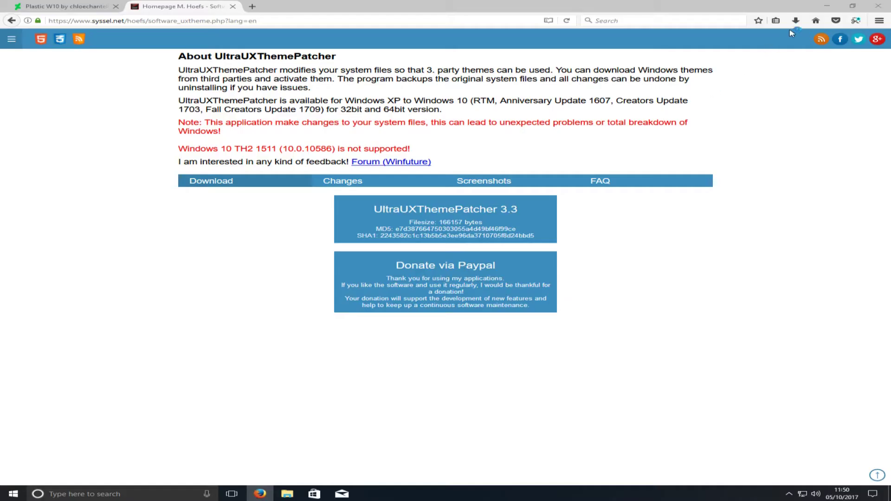
pyautogui.click(827, 6)
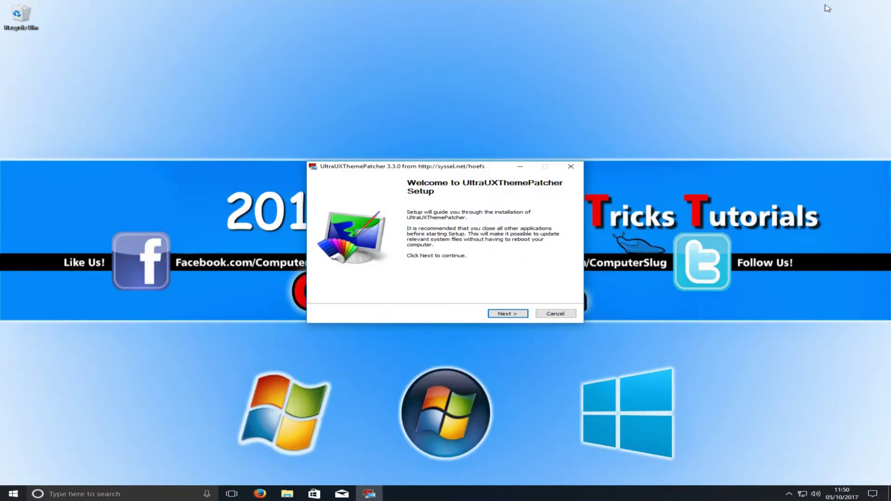
pyautogui.click(516, 314)
pyautogui.click(436, 296)
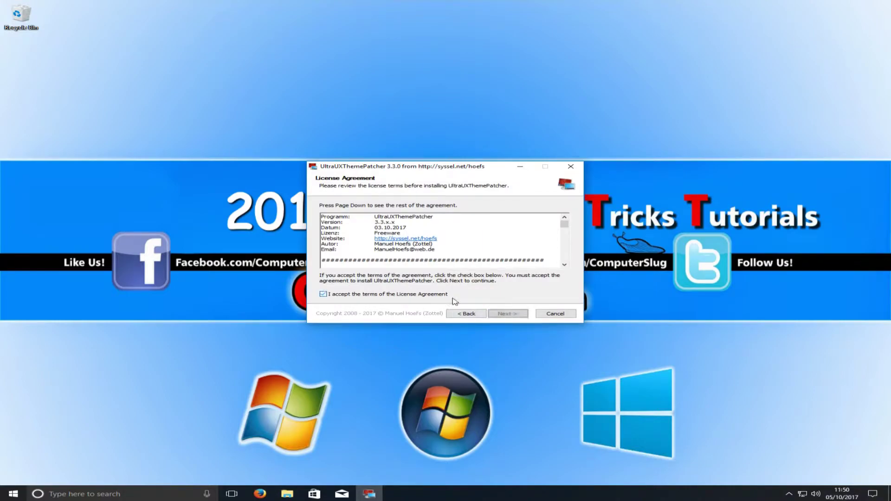
pyautogui.click(504, 314)
pyautogui.click(504, 314)
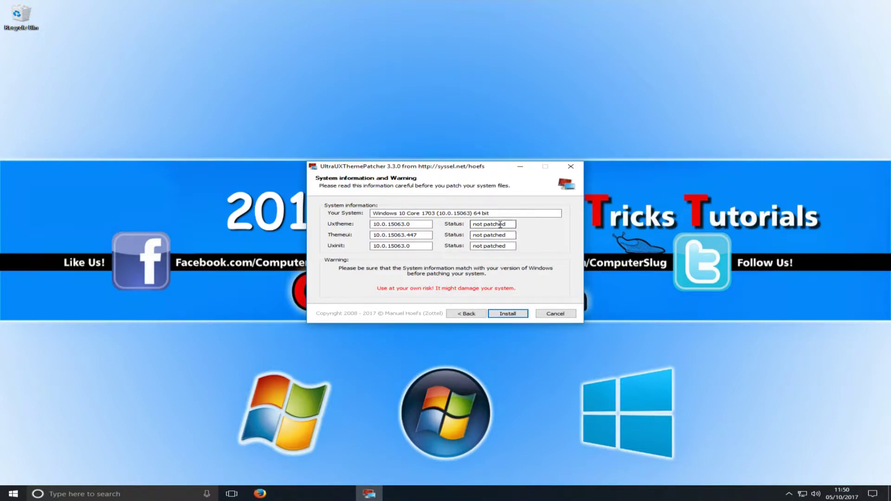
# Patch themeui and uxinit to File patched and finish the UltraUXThemePatcher setup.
pyautogui.click(509, 312)
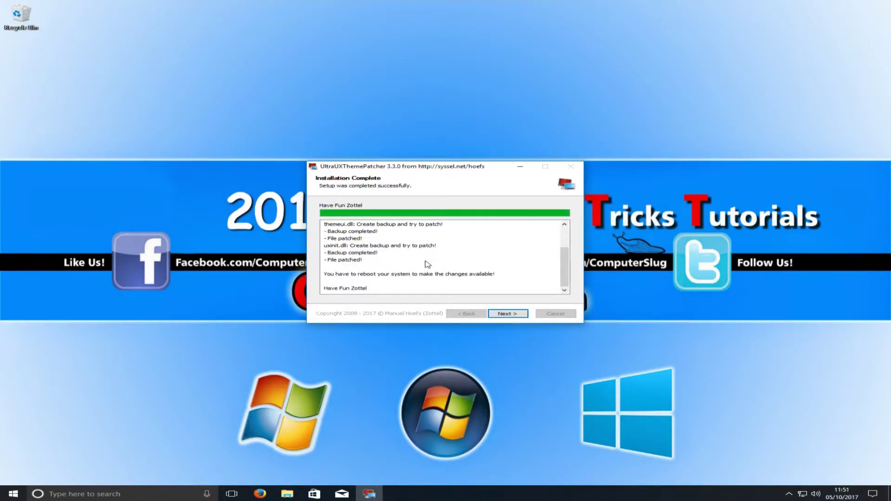
pyautogui.click(510, 314)
pyautogui.click(508, 314)
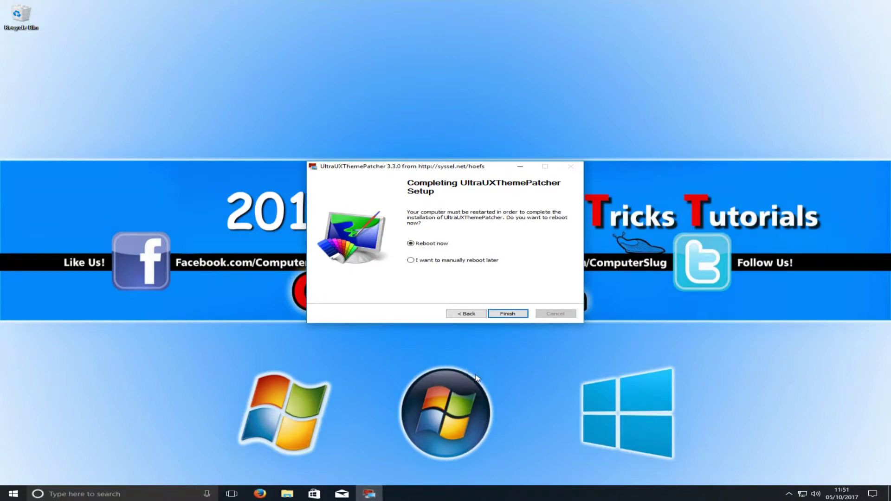
pyautogui.click(507, 314)
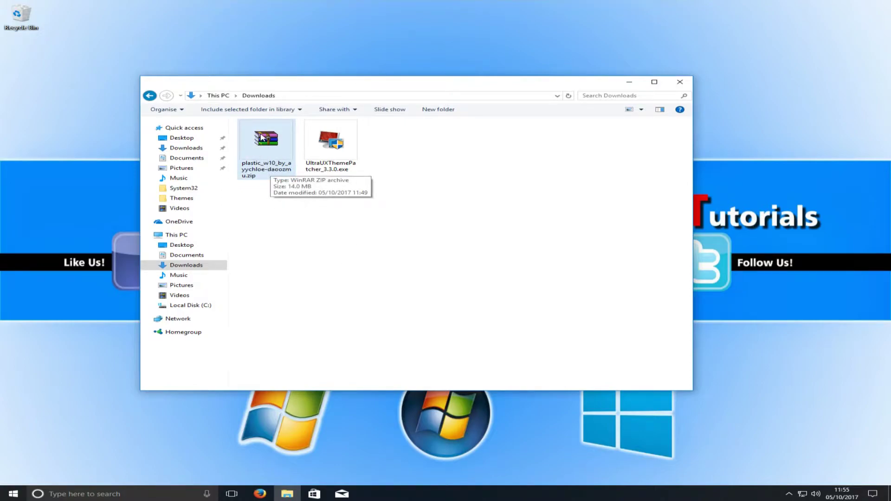
# Extract the Plastic zip into Downloads and open Plastic\Visual Style.
pyautogui.rightClick(262, 138)
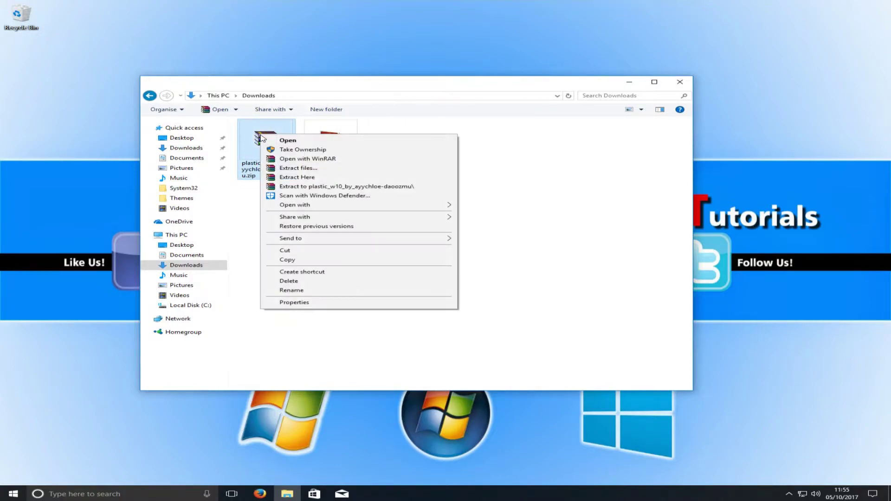
pyautogui.click(303, 178)
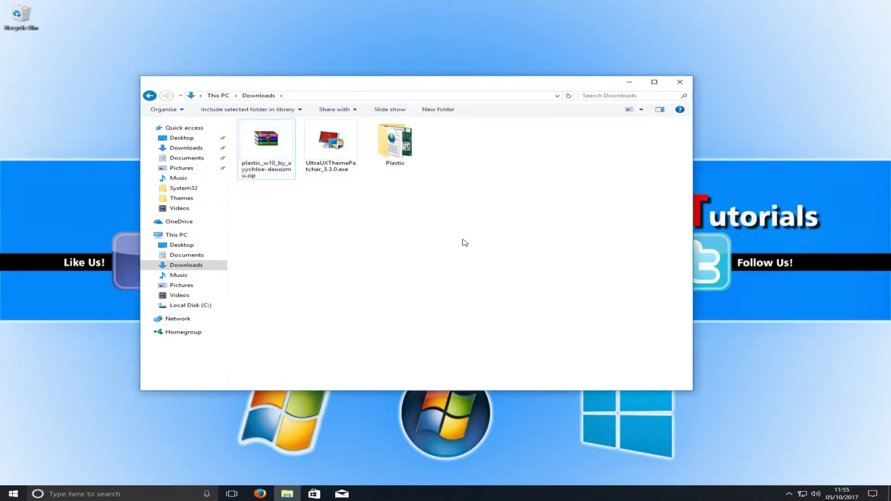
pyautogui.doubleClick(410, 159)
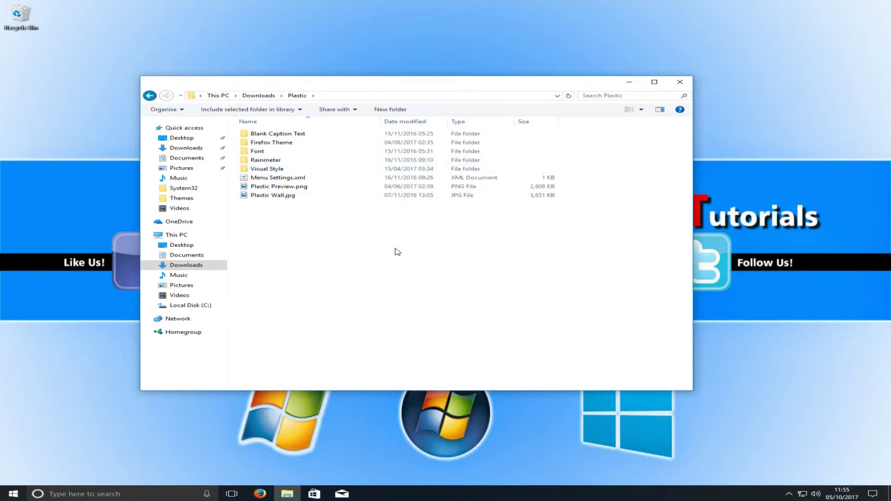
pyautogui.doubleClick(283, 169)
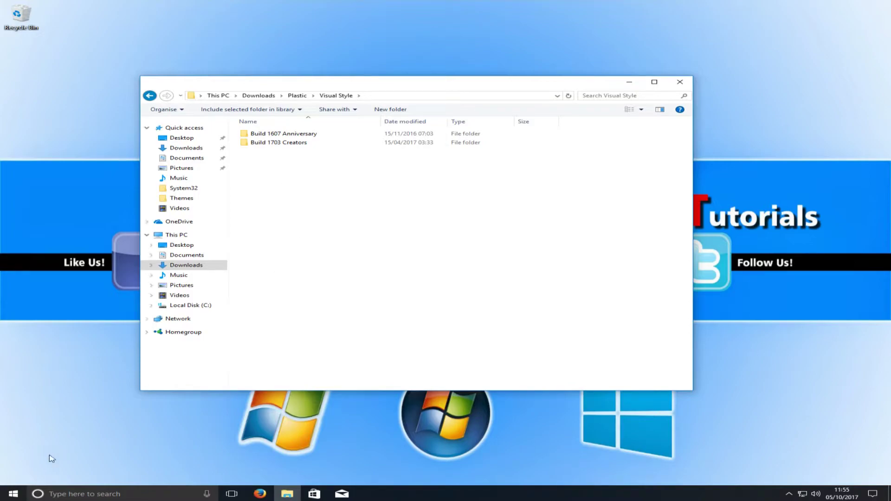
pyautogui.click(7, 496)
pyautogui.rightClick(7, 496)
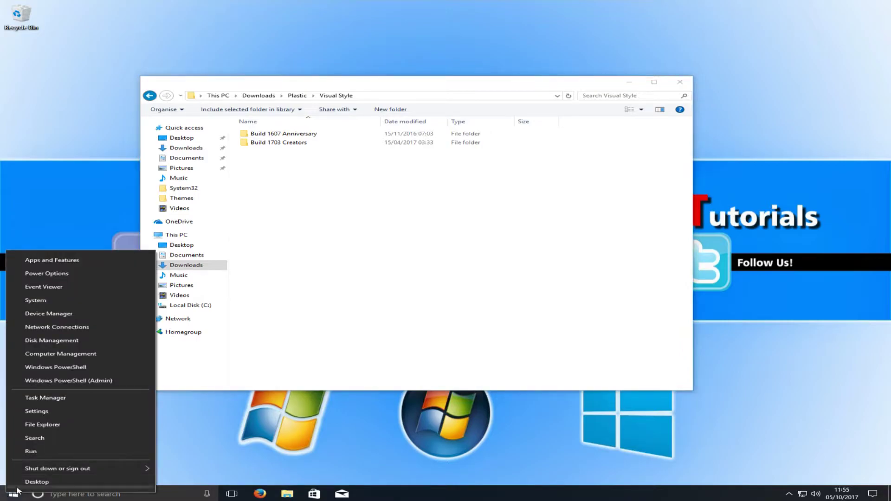
pyautogui.click(42, 300)
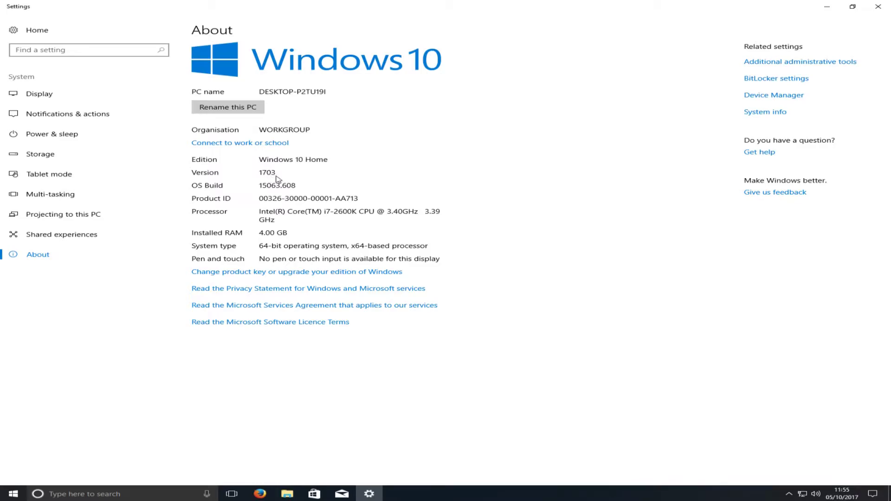
pyautogui.click(878, 6)
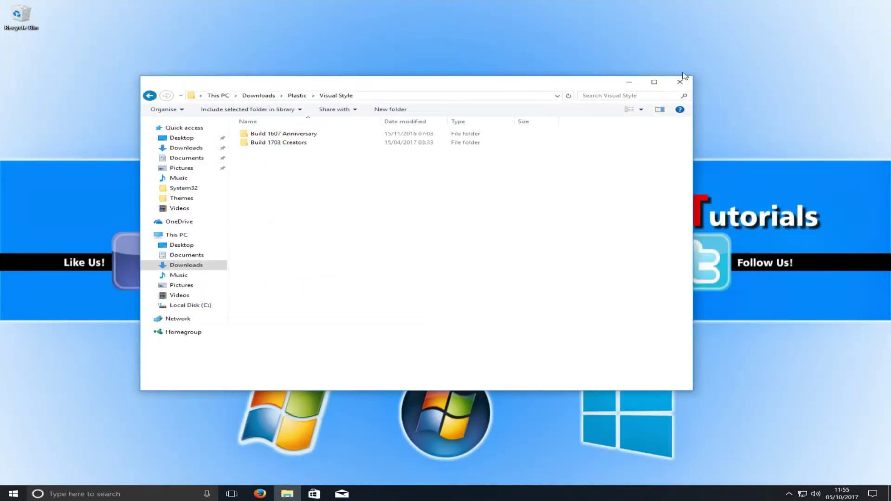
# Copy the Plastic folder and its three .theme files from Build 1703 Creators.
pyautogui.doubleClick(284, 145)
pyautogui.moveTo(284, 201); pyautogui.dragTo(237, 116)
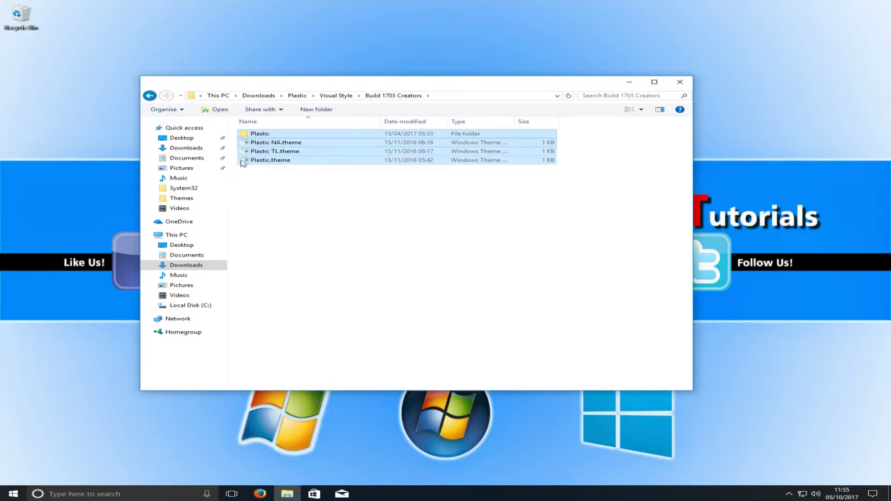
pyautogui.rightClick(263, 142)
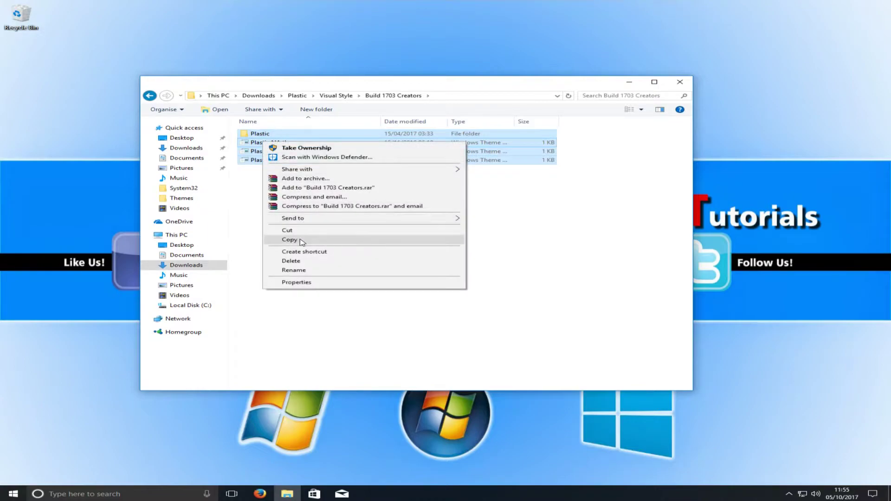
pyautogui.click(298, 240)
pyautogui.click(301, 242)
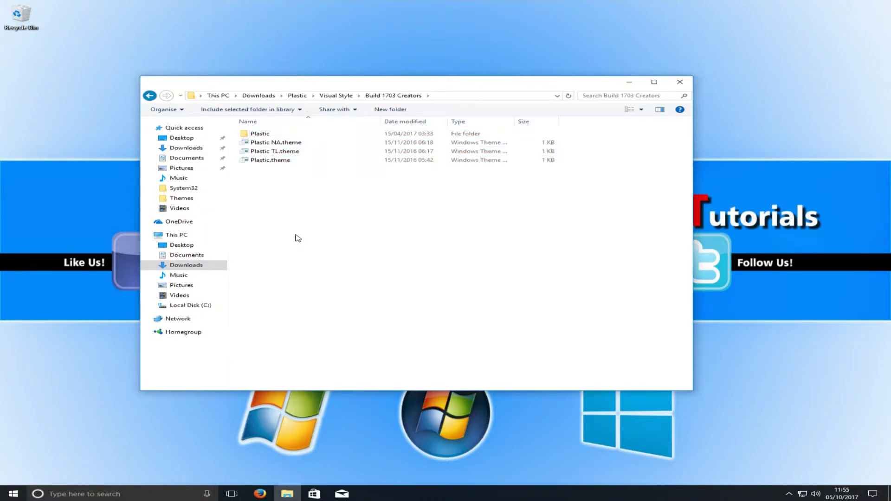
# Navigate to C:\Windows\Resources\Themes.
pyautogui.click(206, 306)
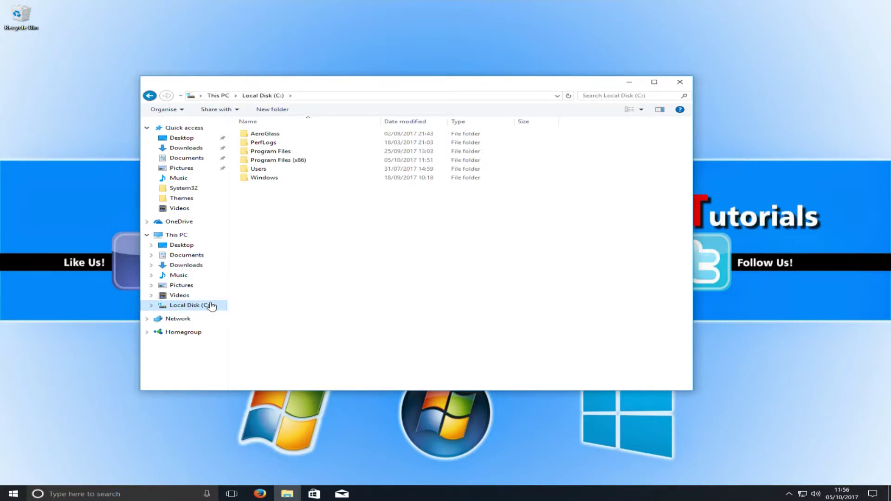
pyautogui.doubleClick(309, 179)
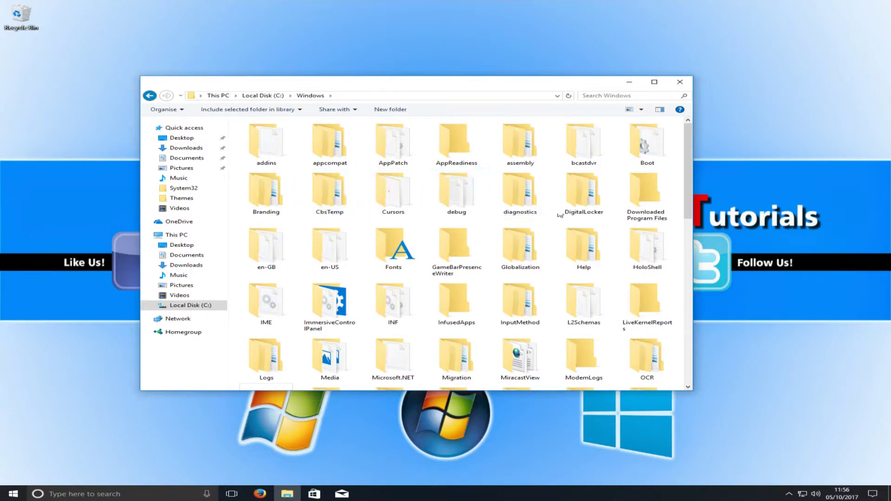
pyautogui.scroll(-3, 571, 279)
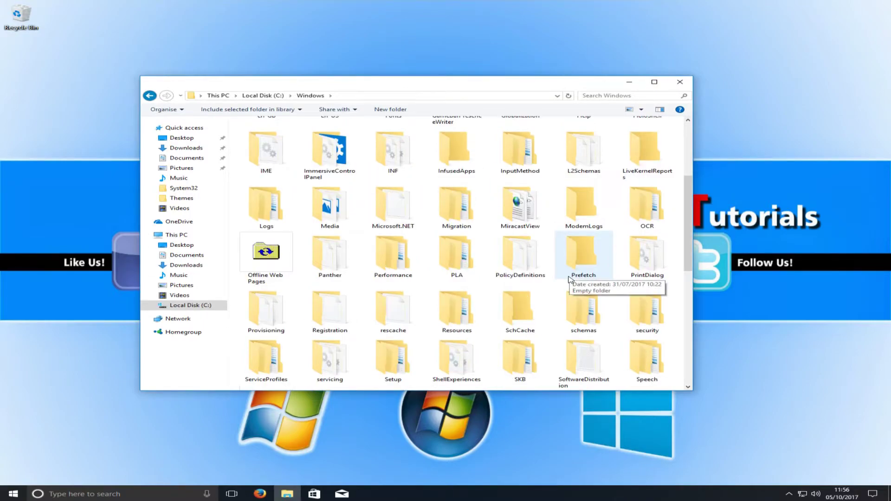
pyautogui.scroll(-3, 570, 279)
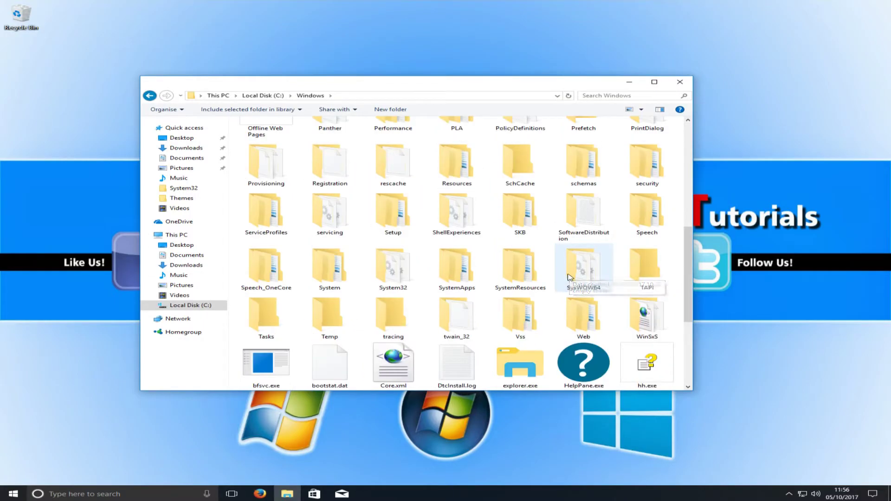
pyautogui.doubleClick(474, 176)
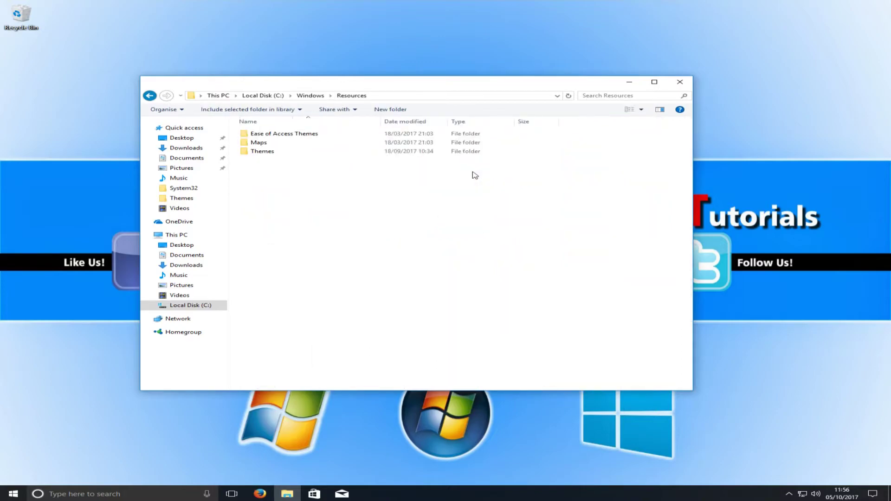
pyautogui.doubleClick(303, 155)
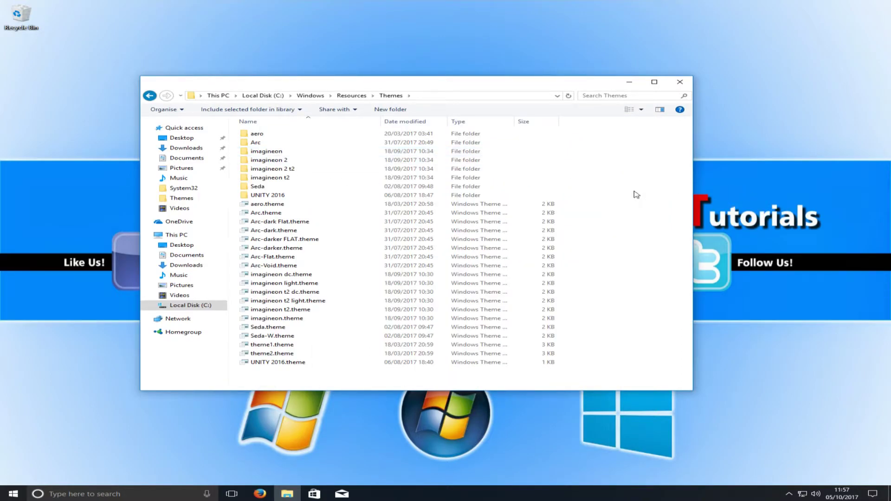
# Paste the Plastic files into Themes, allowing each Destination Folder Access Denied prompt.
pyautogui.rightClick(592, 178)
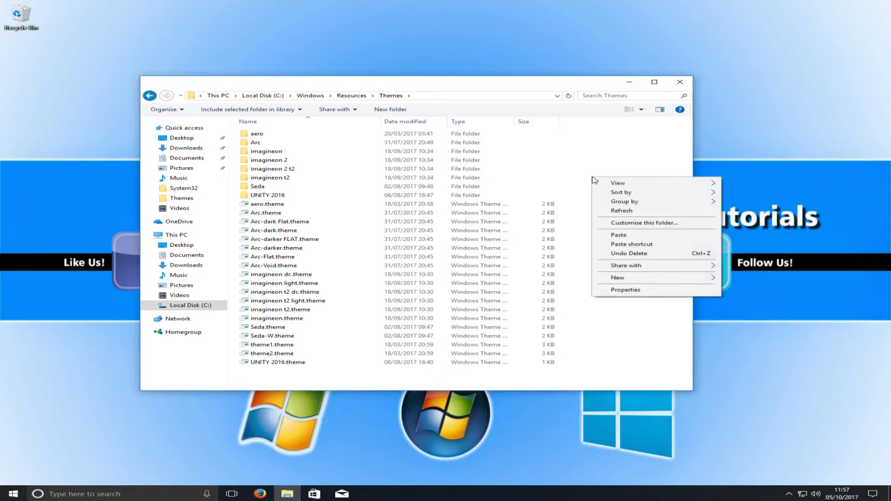
pyautogui.click(619, 235)
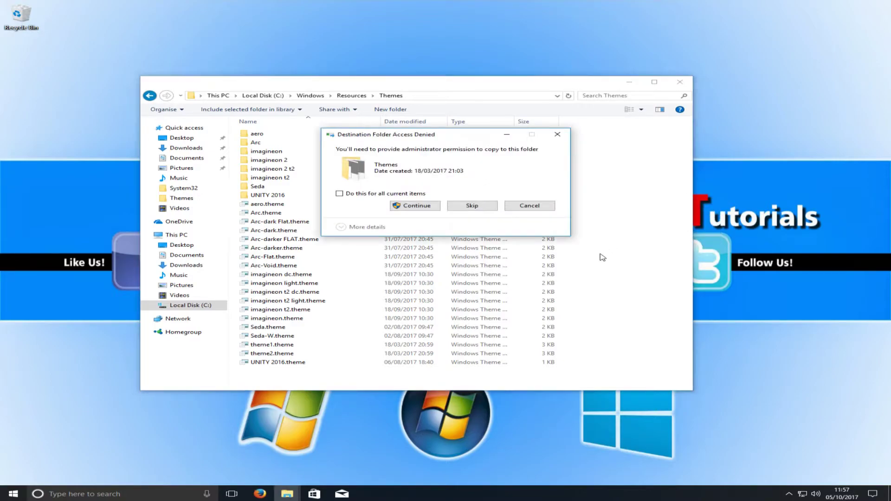
pyautogui.click(417, 206)
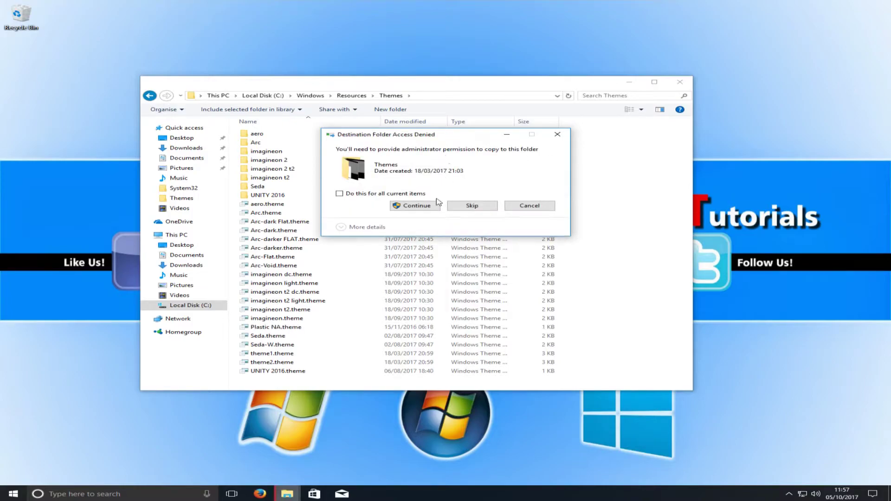
pyautogui.click(436, 205)
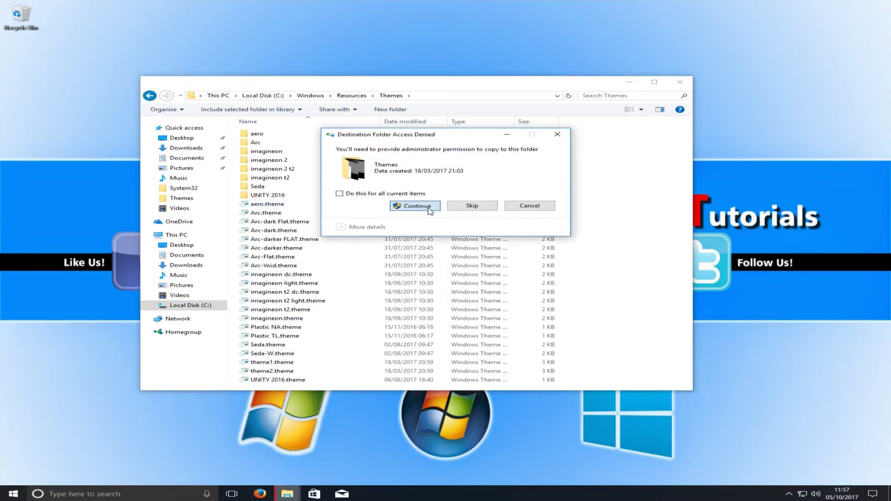
pyautogui.click(429, 209)
pyautogui.click(413, 205)
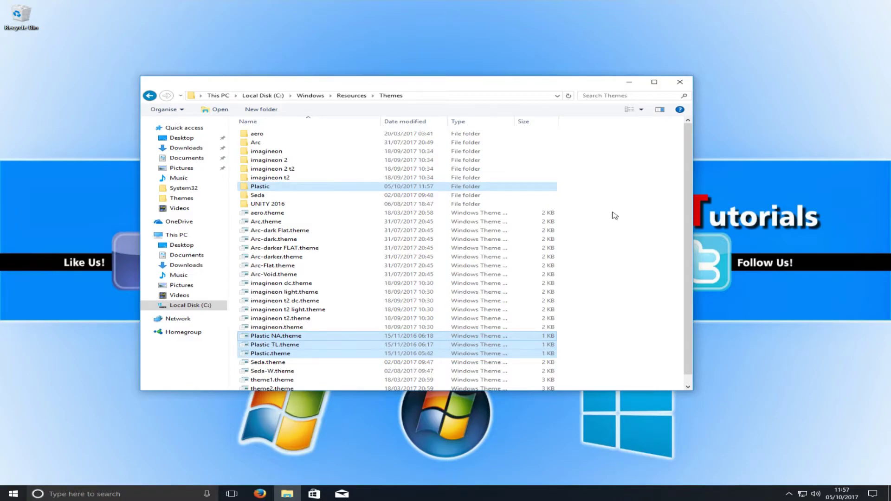
# Apply Plastic.theme for the teal styling and wallpaper, then minimise Settings and launch Firefox.
pyautogui.click(608, 315)
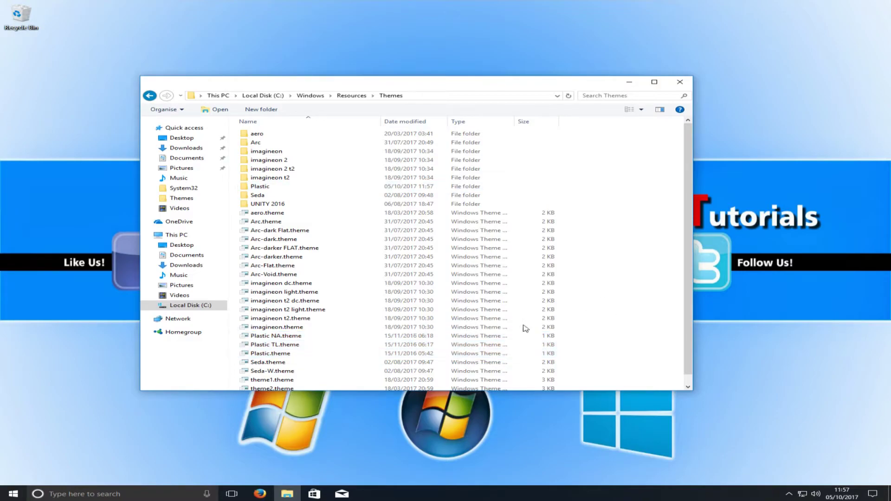
pyautogui.click(274, 356)
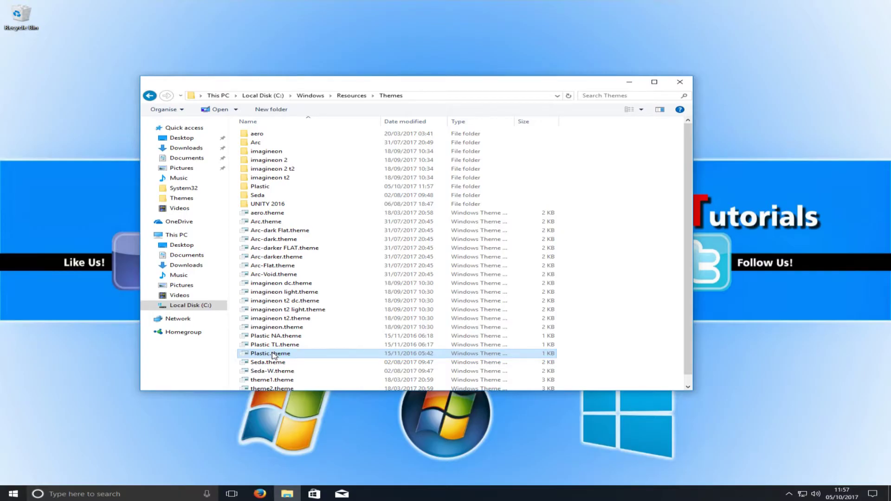
pyautogui.doubleClick(273, 355)
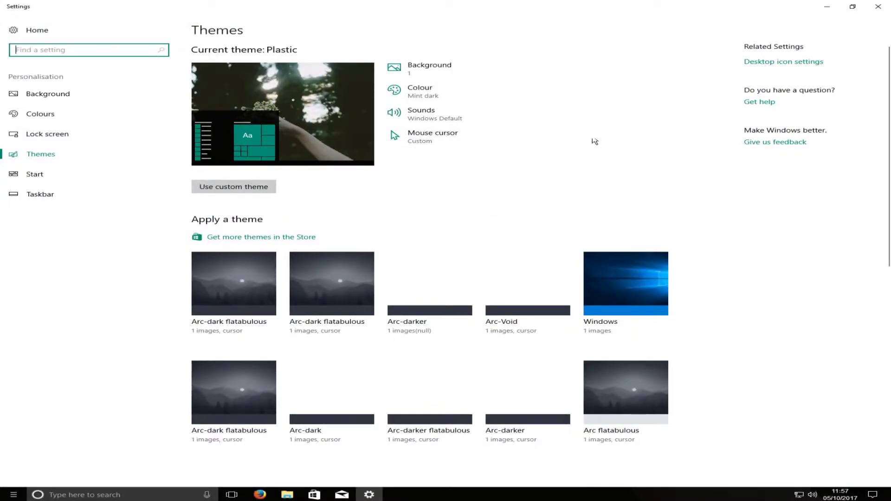
pyautogui.click(828, 10)
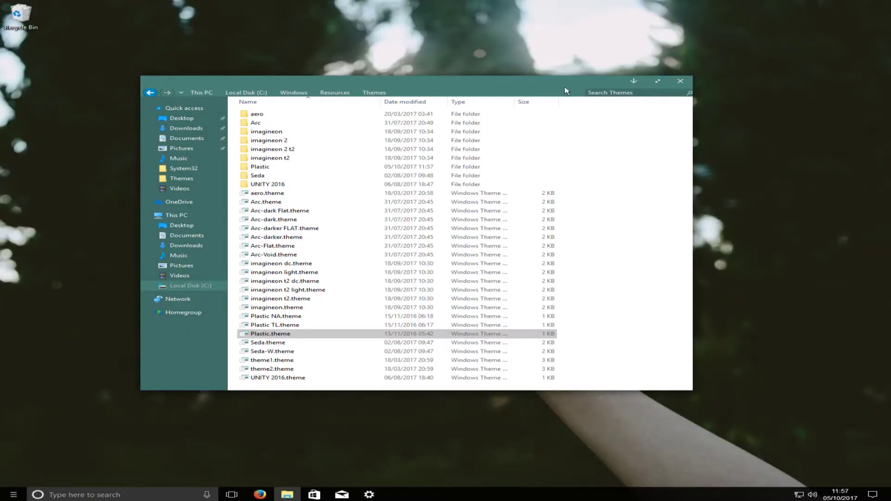
pyautogui.moveTo(567, 91); pyautogui.dragTo(525, 73)
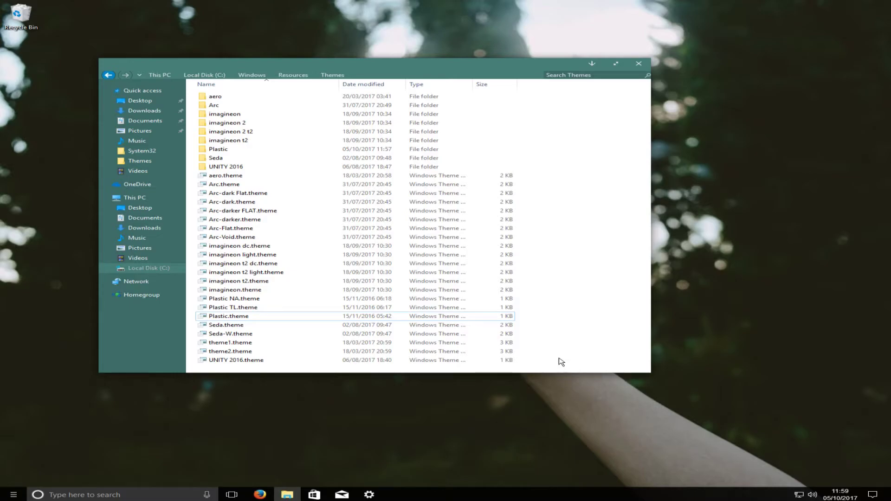
pyautogui.click(261, 494)
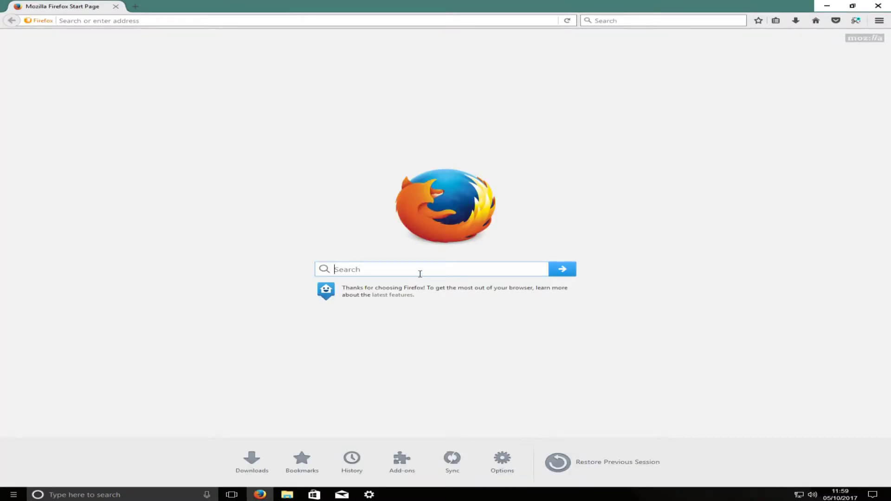
# Search 'rainmeter', save the 4.0 final release from rainmeter.net, and launch Rainmeter-4.0.exe.
pyautogui.write('rainmeter')
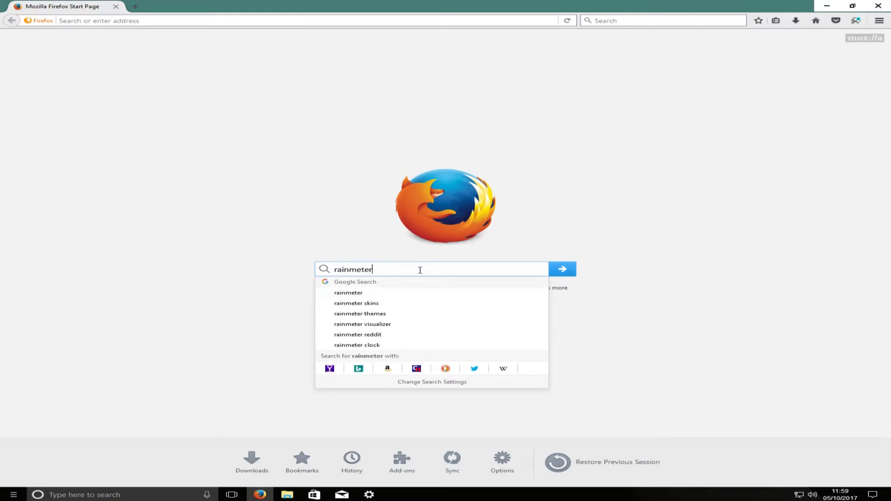
pyautogui.press('Return')
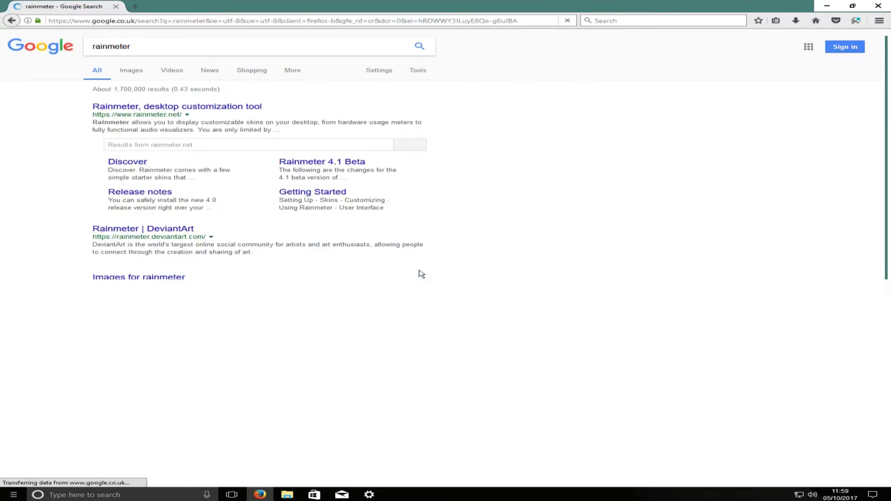
pyautogui.click(200, 108)
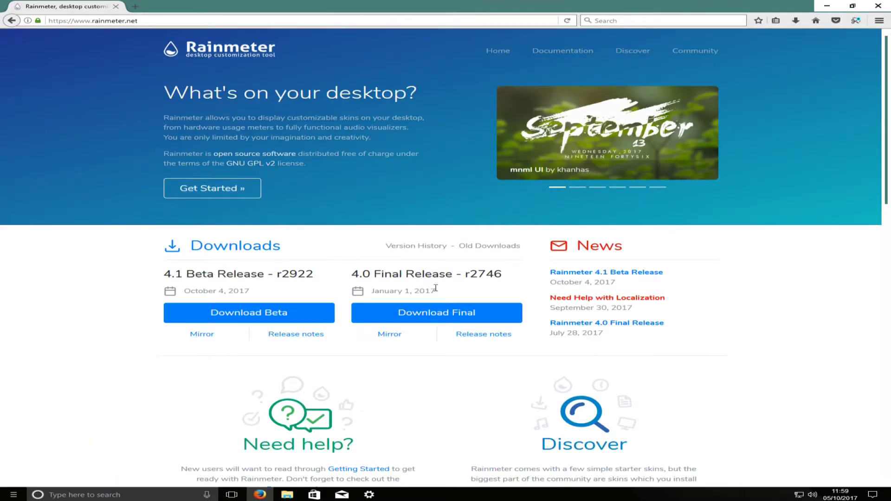
pyautogui.click(425, 319)
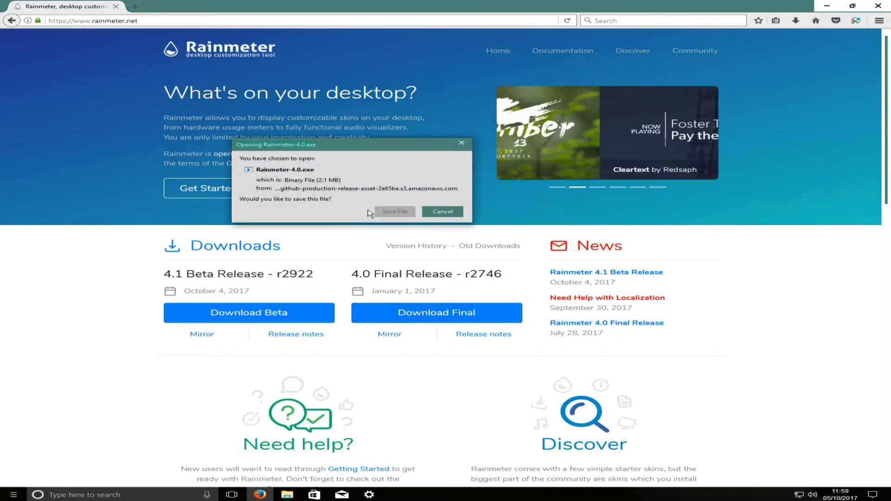
pyautogui.click(394, 212)
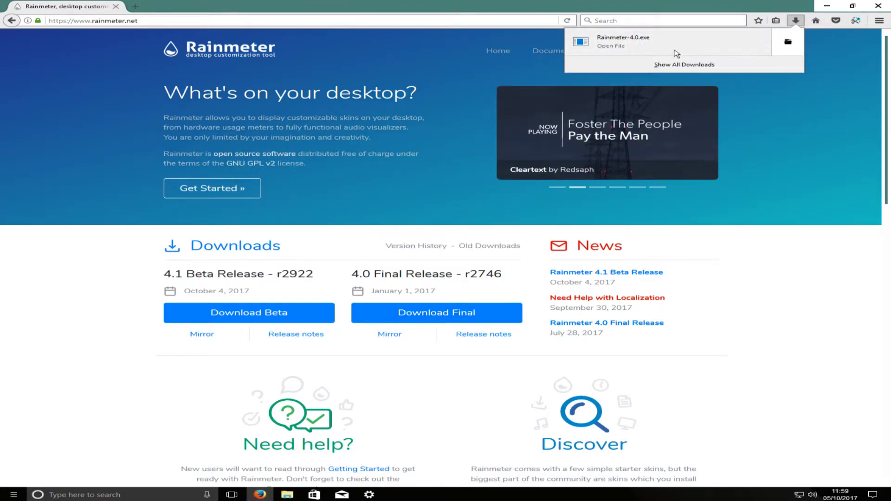
pyautogui.click(677, 52)
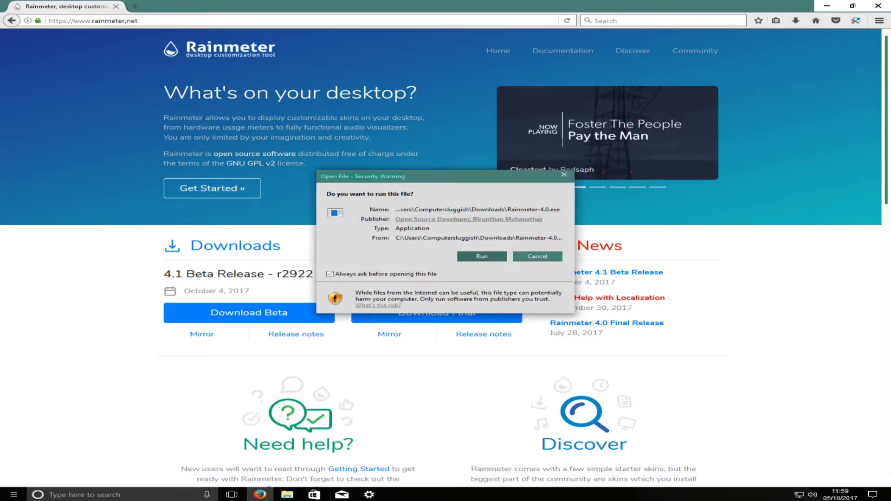
# Install Rainmeter in English with Standard installation, then launch it on finish.
pyautogui.click(482, 257)
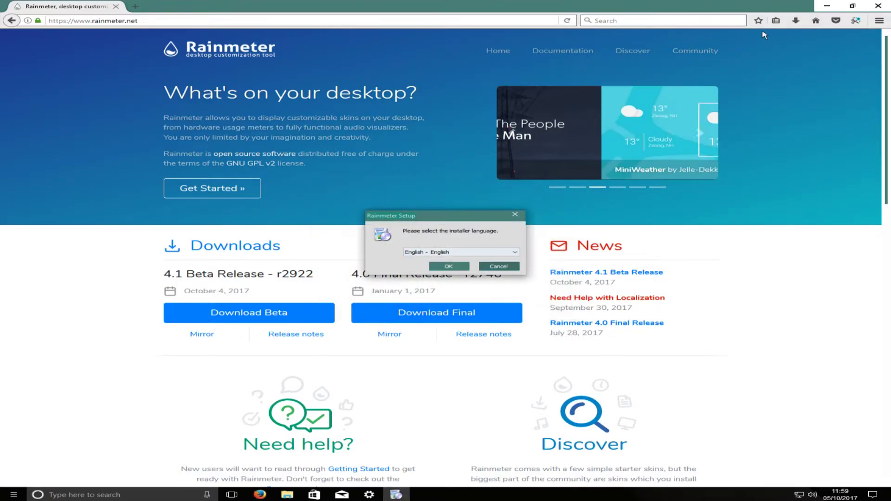
pyautogui.click(828, 6)
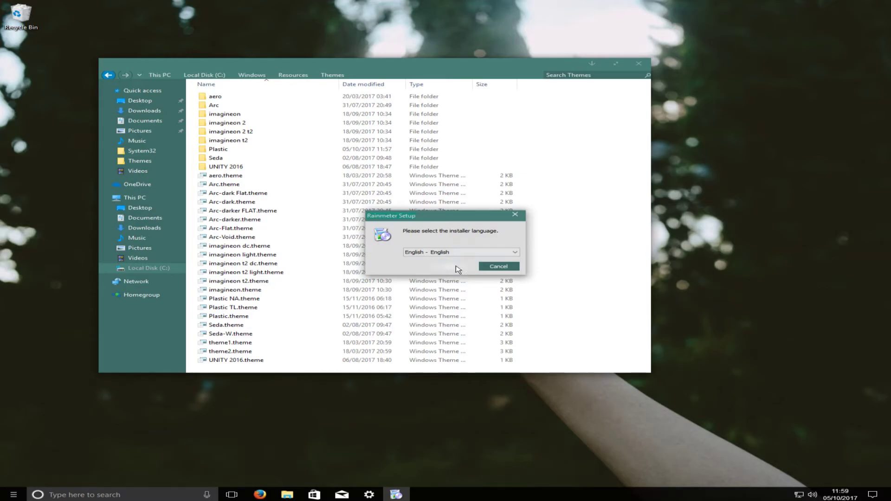
pyautogui.click(458, 268)
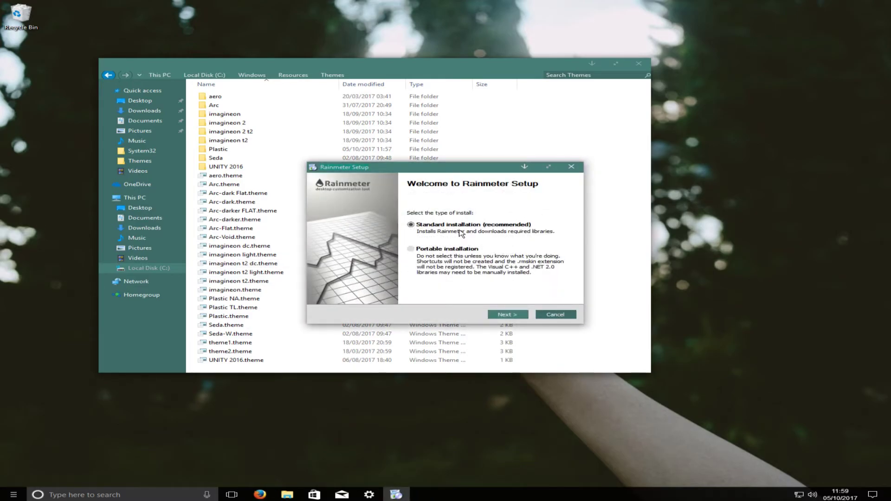
pyautogui.click(504, 315)
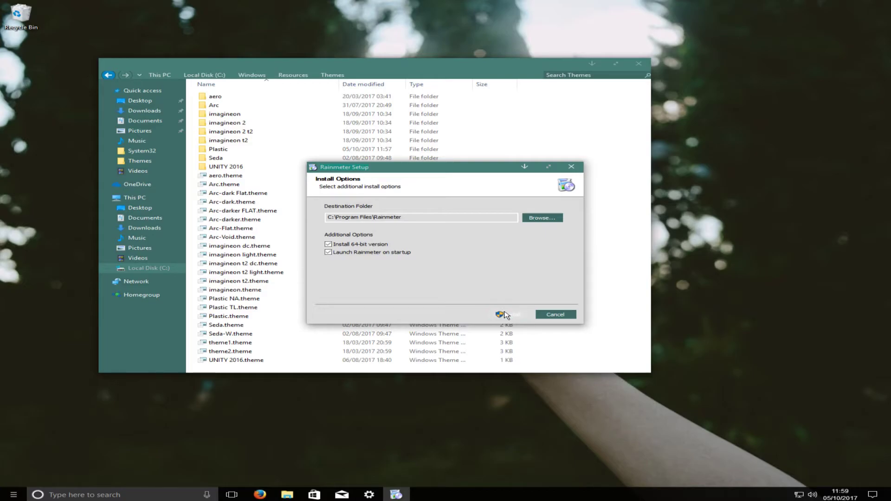
pyautogui.click(504, 315)
pyautogui.click(504, 311)
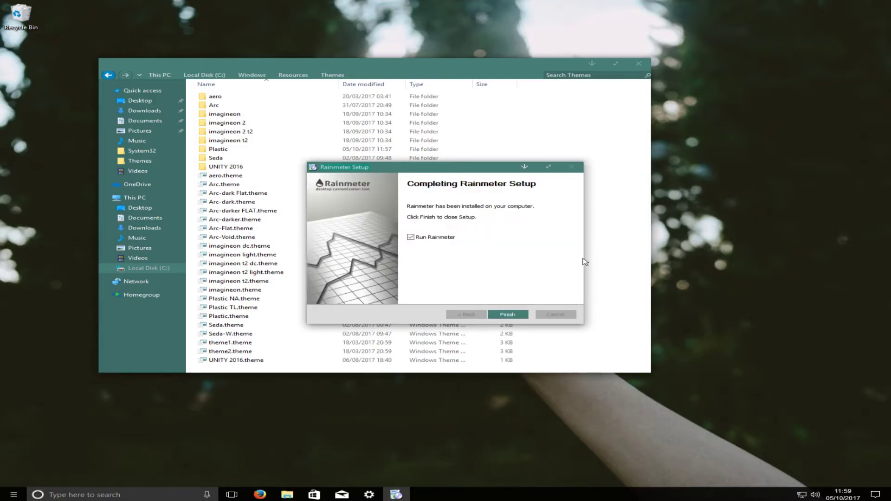
pyautogui.click(502, 318)
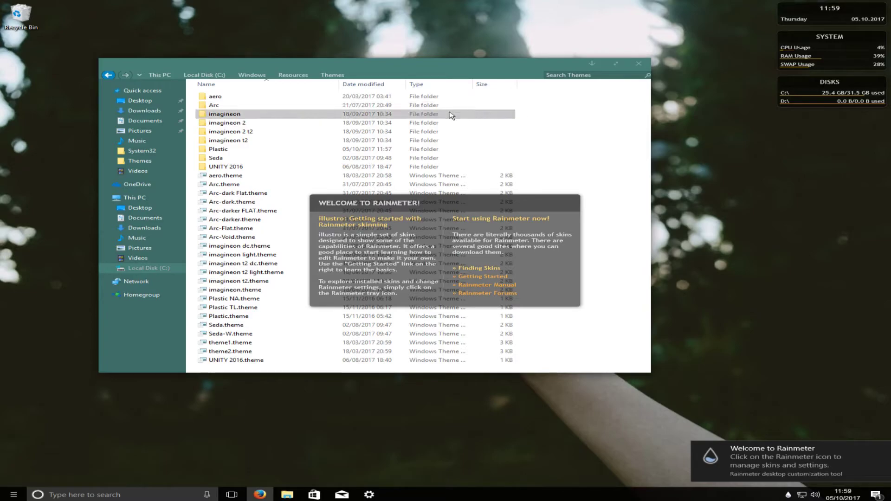
# Browse to Downloads\Plastic\Rainmeter and select its Plugins folder and Plastic_1.0.rmskin.
pyautogui.click(146, 112)
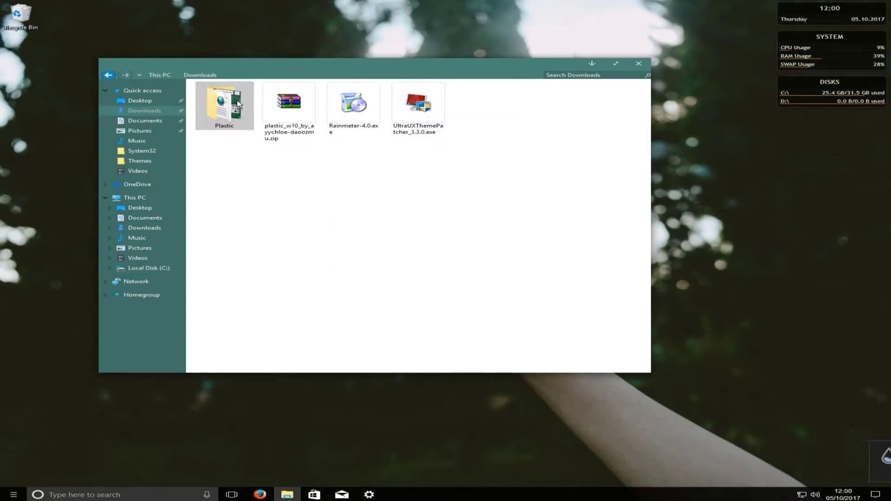
pyautogui.doubleClick(225, 104)
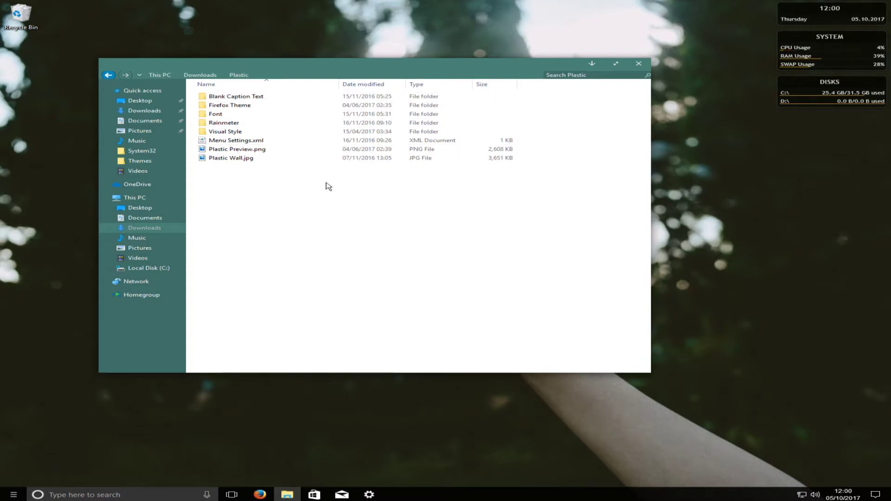
pyautogui.doubleClick(253, 123)
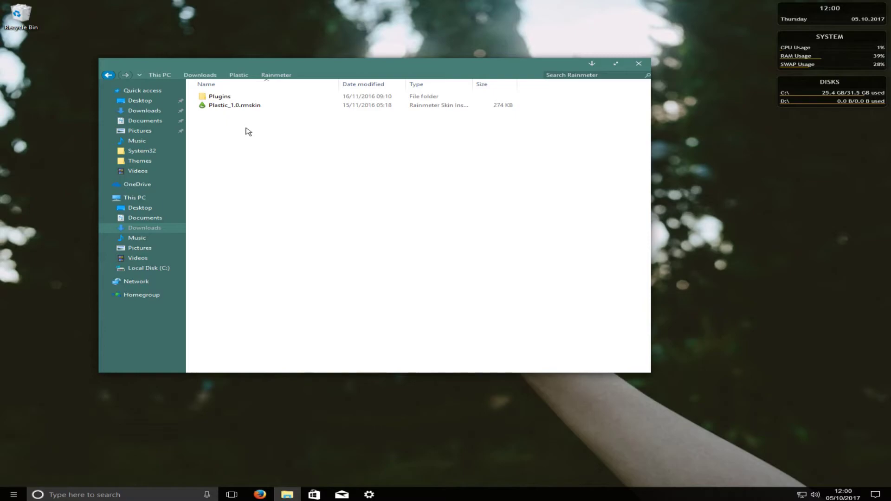
pyautogui.moveTo(249, 150); pyautogui.dragTo(210, 108)
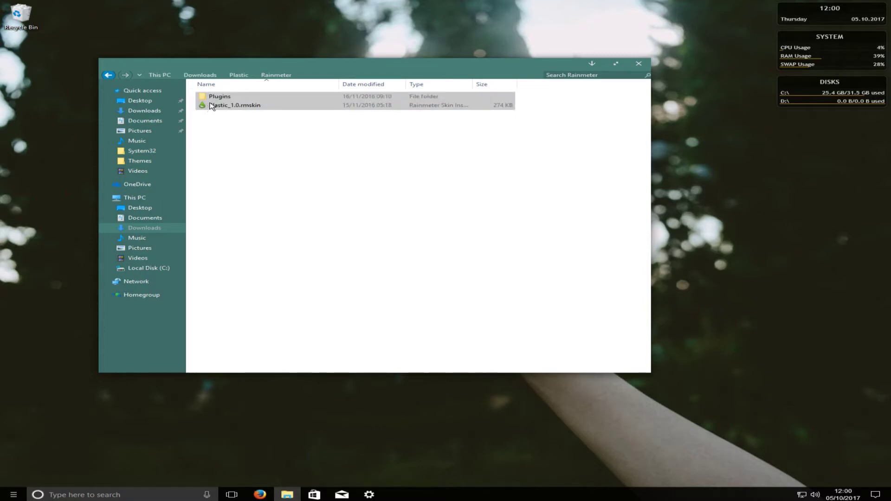
pyautogui.click(278, 160)
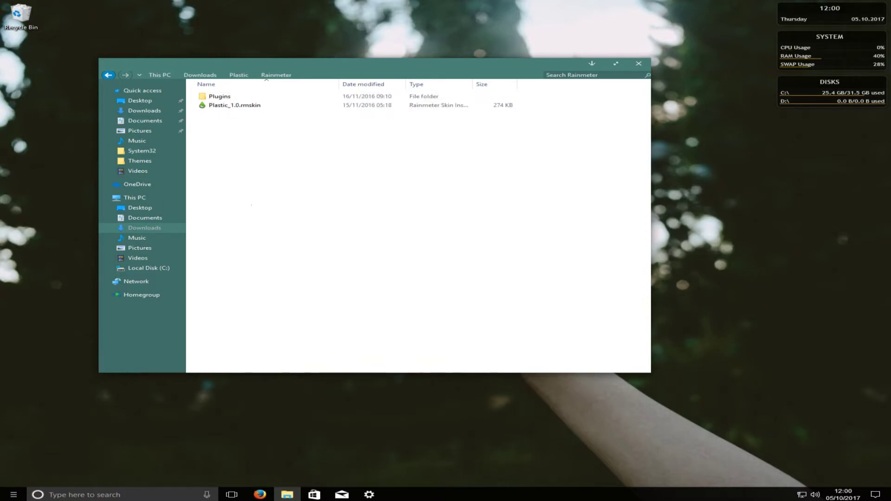
# Paste Plugins and Plastic_1.0.rmskin into C:\Program Files\Rainmeter\Plugins, granting admin permission.
pyautogui.click(176, 268)
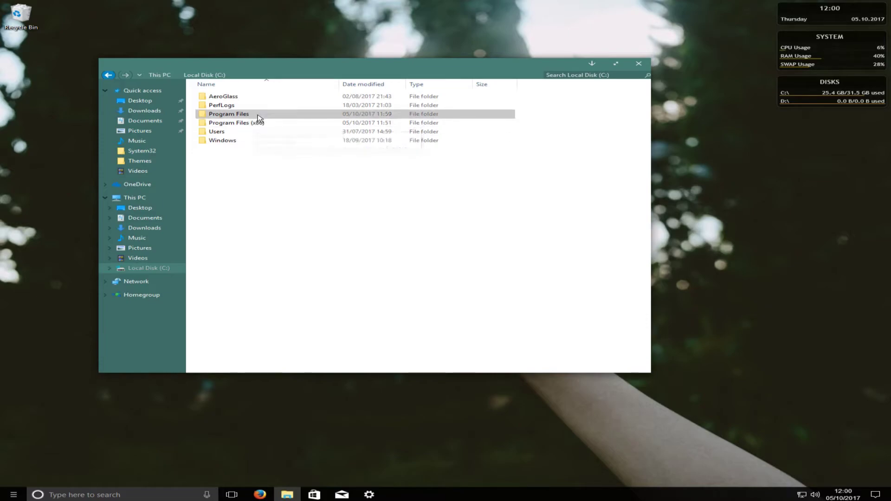
pyautogui.doubleClick(257, 115)
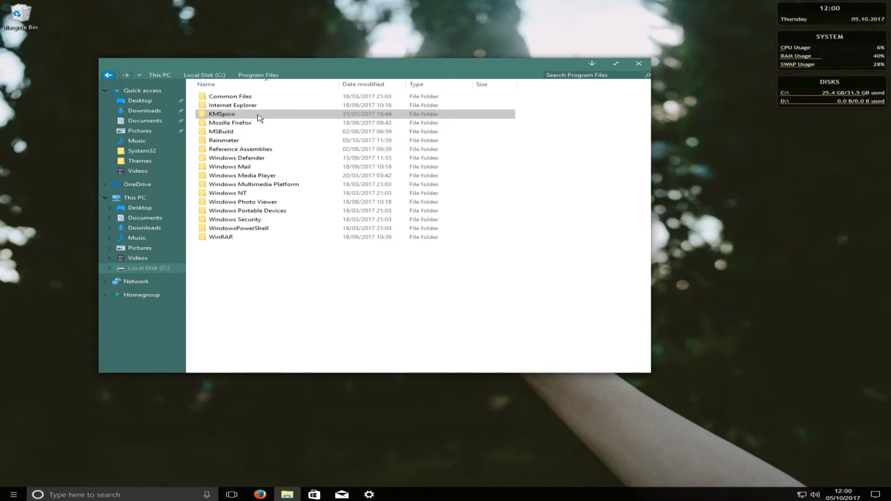
pyautogui.doubleClick(252, 141)
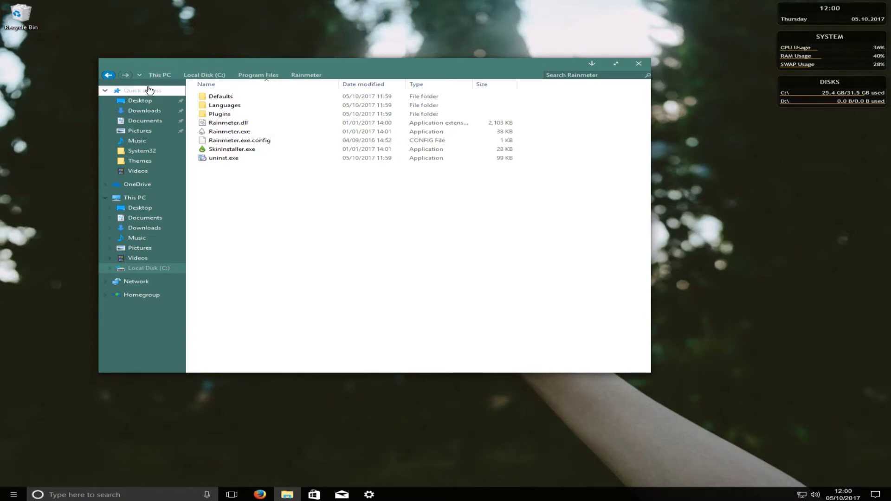
pyautogui.doubleClick(232, 117)
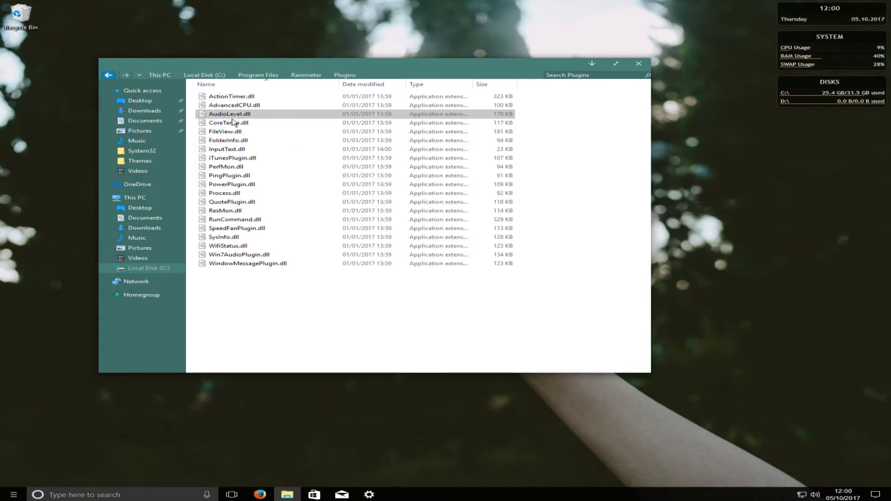
pyautogui.rightClick(289, 311)
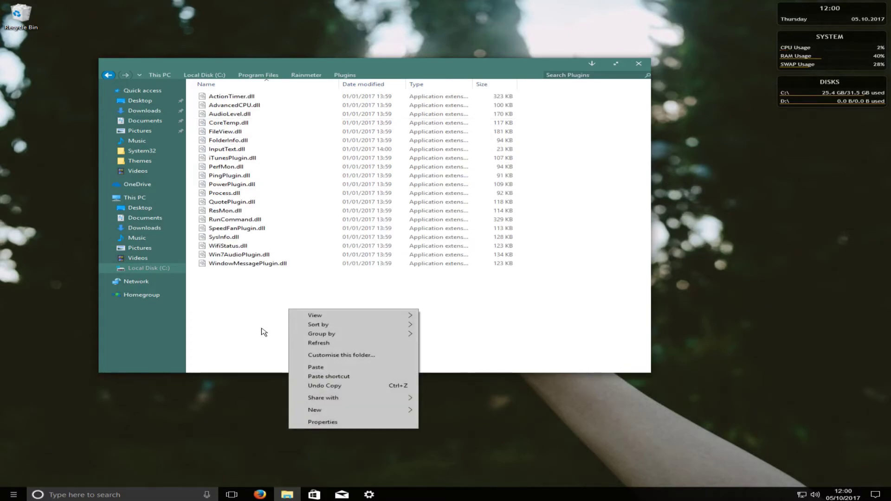
pyautogui.click(317, 368)
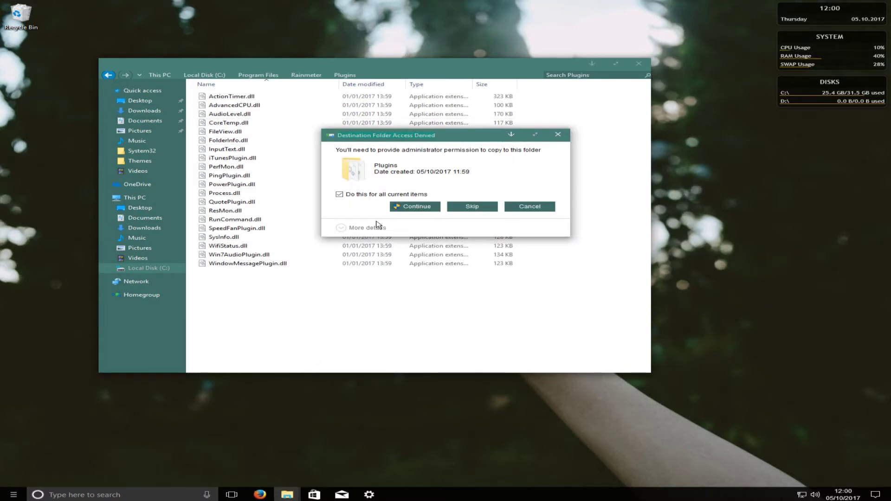
pyautogui.click(406, 210)
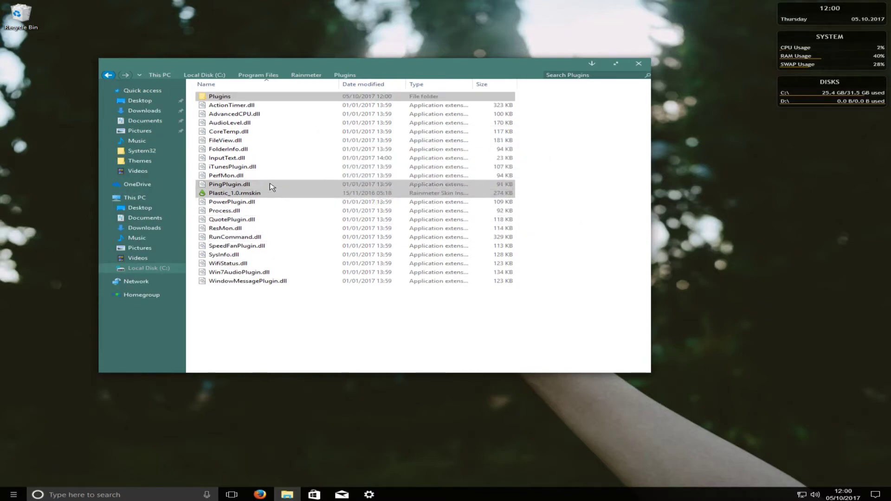
# Move PerfMon.dll and QuotePlugin.dll from the inner Plugins subfolder into the parent, replacing the originals.
pyautogui.doubleClick(239, 98)
pyautogui.moveTo(291, 181); pyautogui.dragTo(233, 59)
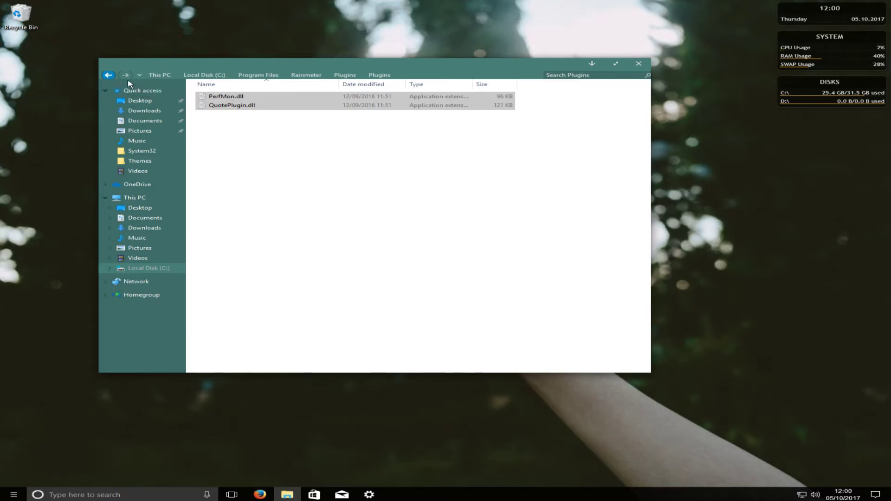
pyautogui.click(108, 74)
pyautogui.rightClick(276, 308)
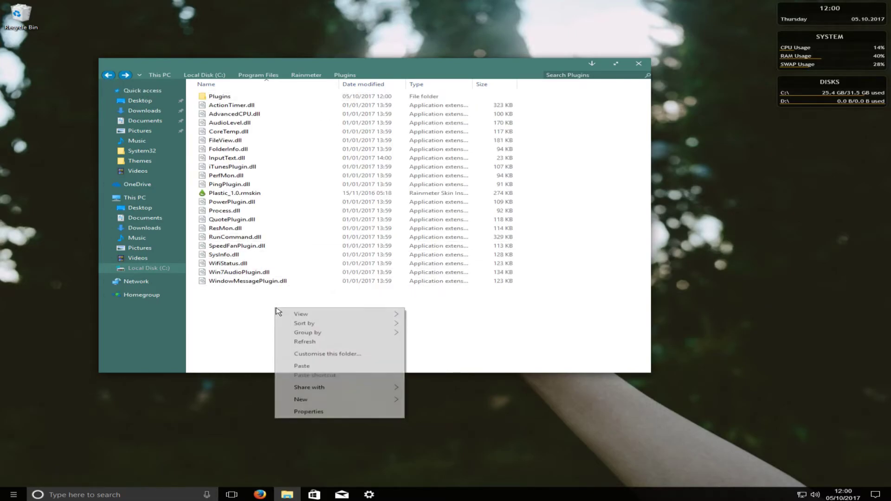
pyautogui.click(335, 365)
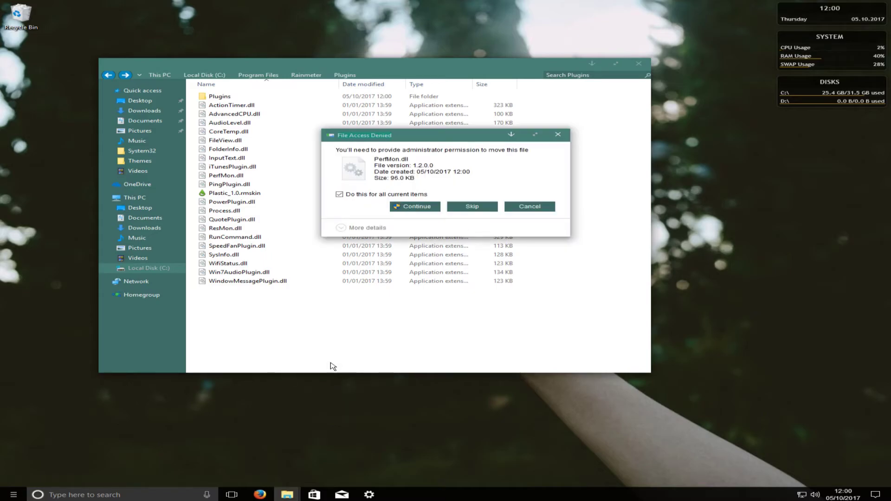
pyautogui.click(418, 209)
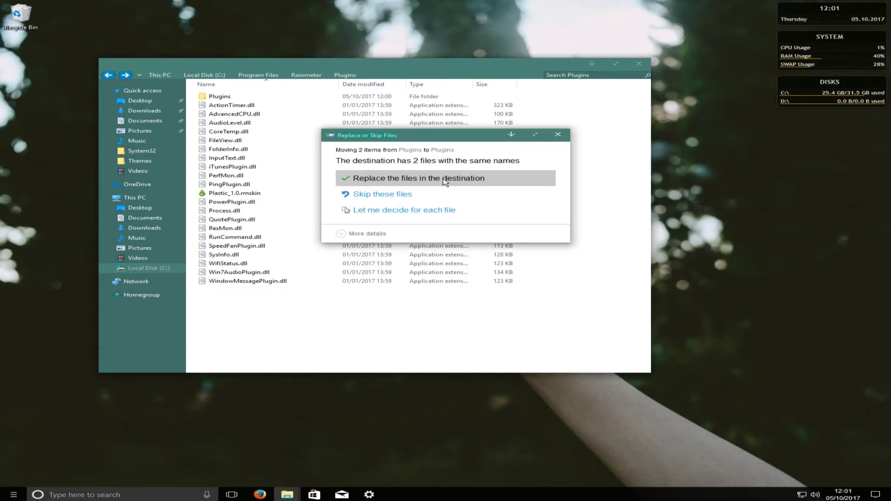
pyautogui.click(444, 180)
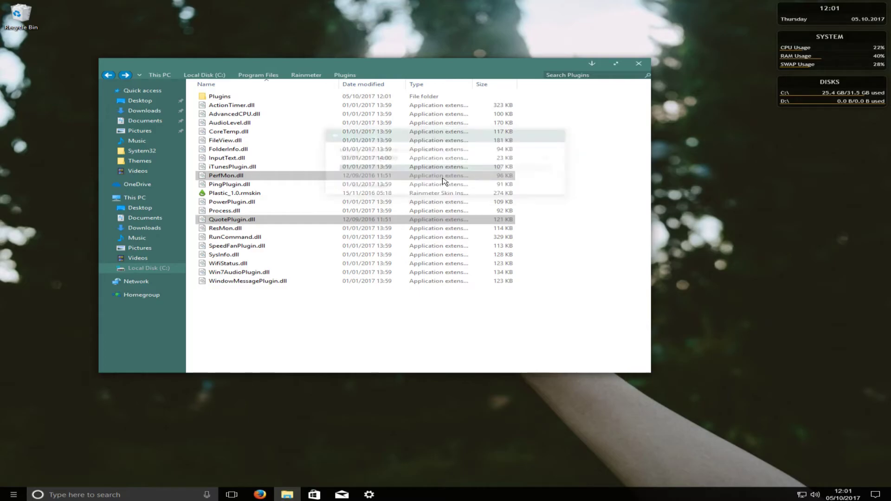
# Delete the now-empty nested Plugins subfolder.
pyautogui.click(230, 97)
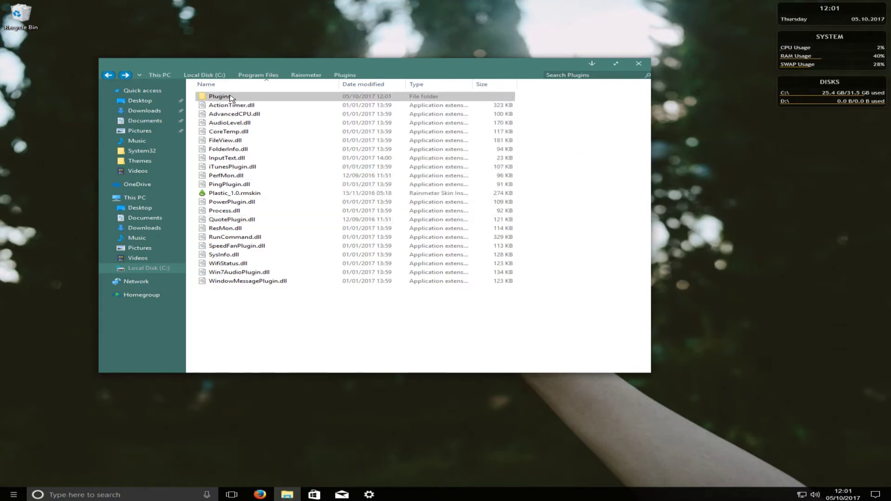
pyautogui.rightClick(230, 96)
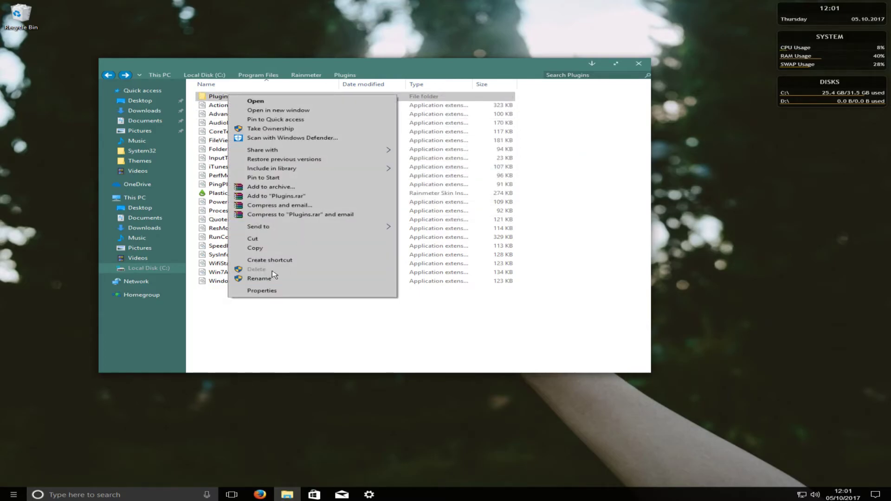
pyautogui.click(272, 270)
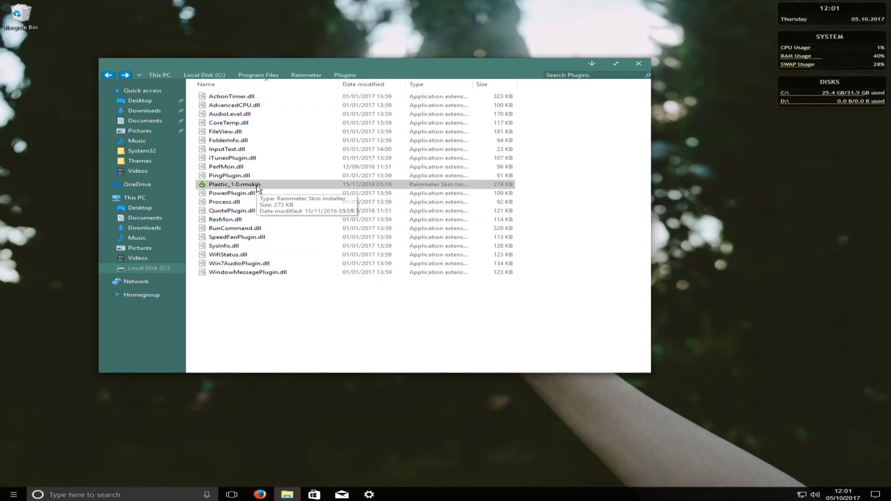
# Install the Plastic_1.0.rmskin package with its skin and layout.
pyautogui.doubleClick(304, 186)
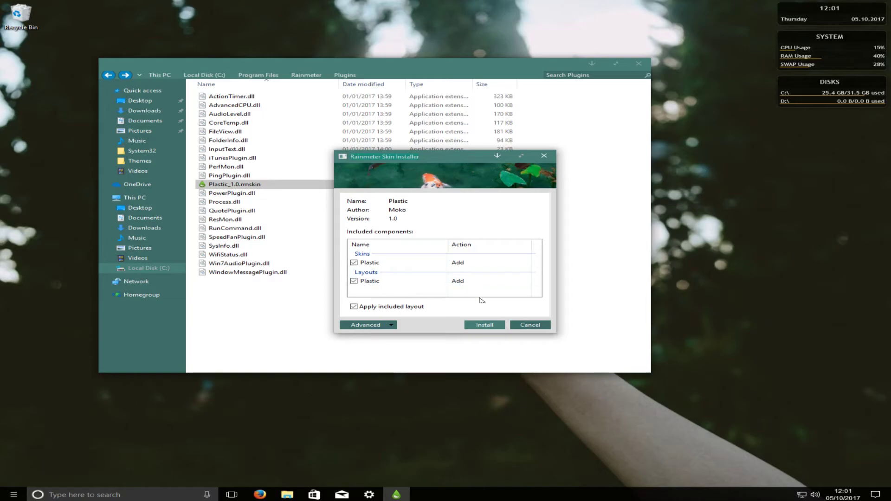
pyautogui.click(484, 324)
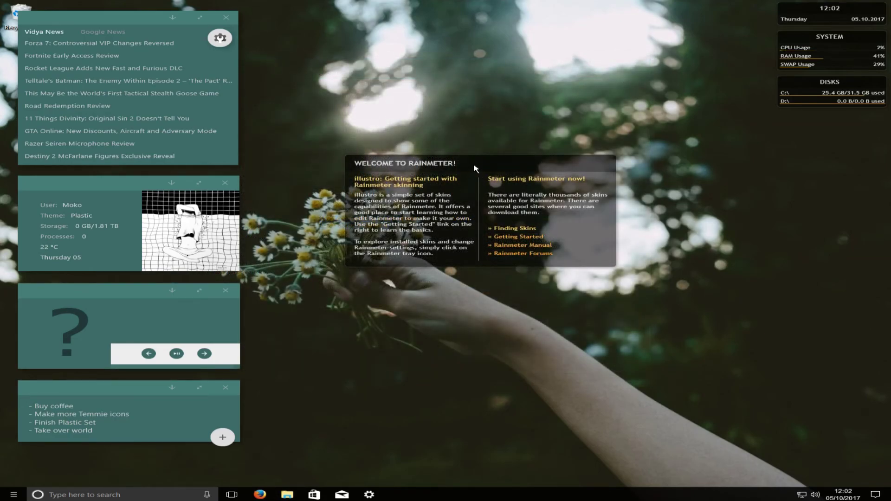
# Unload the illustro Welcome skin from the Manage skin window.
pyautogui.rightClick(476, 169)
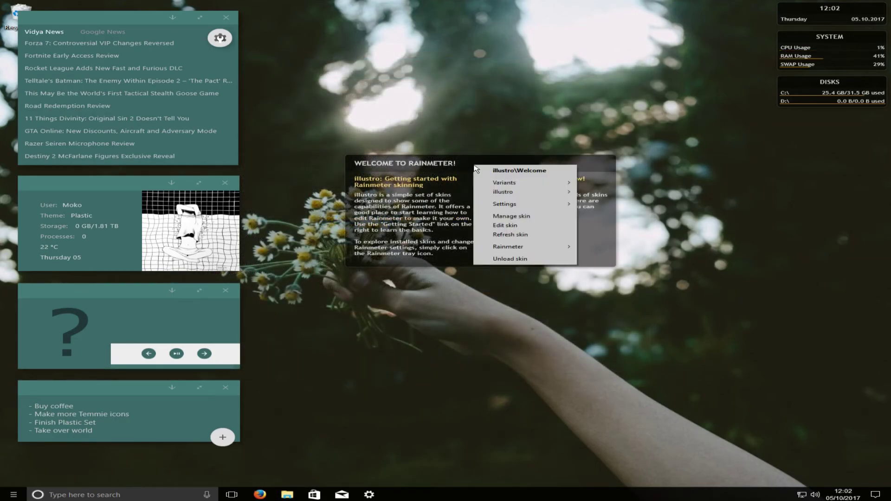
pyautogui.click(508, 216)
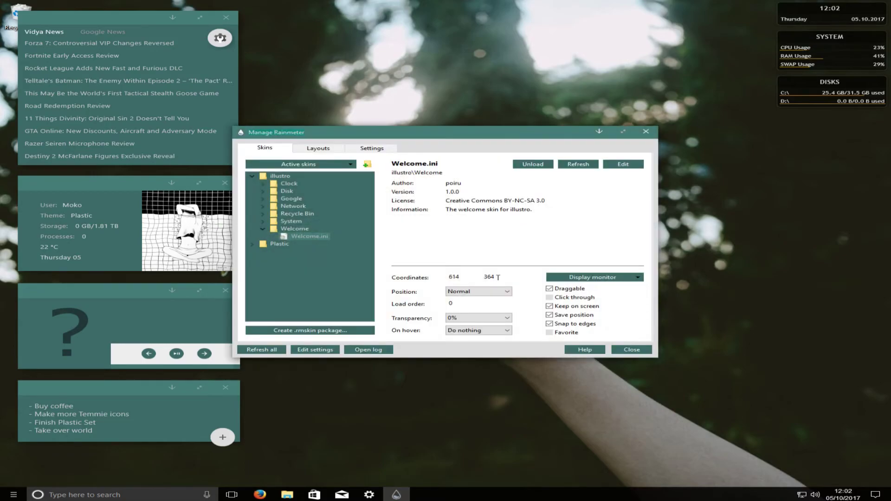
pyautogui.click(533, 164)
pyautogui.moveTo(516, 140); pyautogui.dragTo(435, 97)
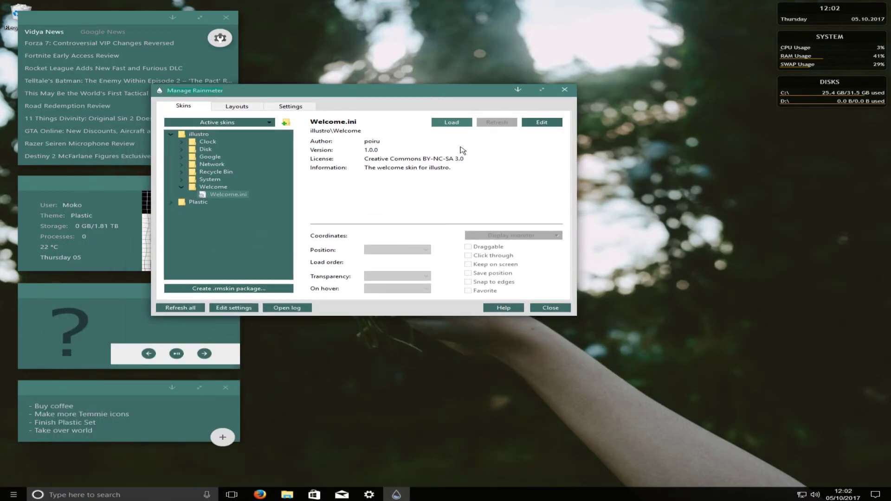
pyautogui.click(550, 307)
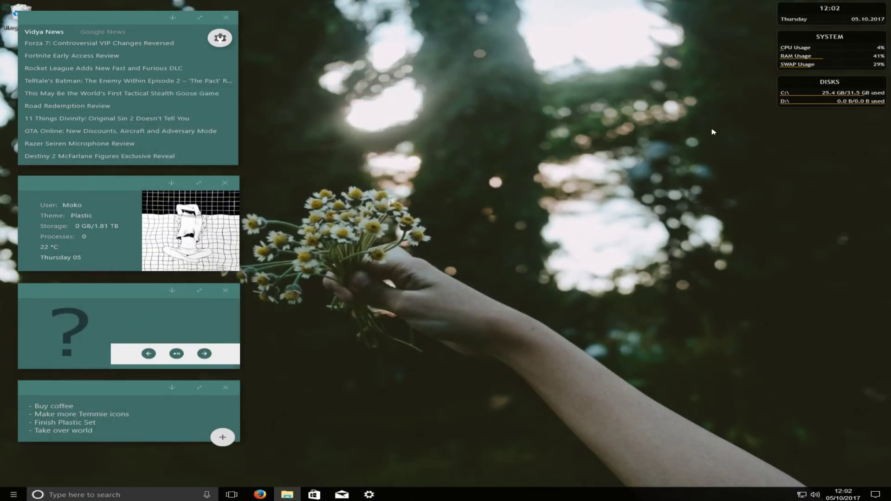
# Open the Manage skin window for the illustro clock skin and close it unchanged.
pyautogui.rightClick(807, 17)
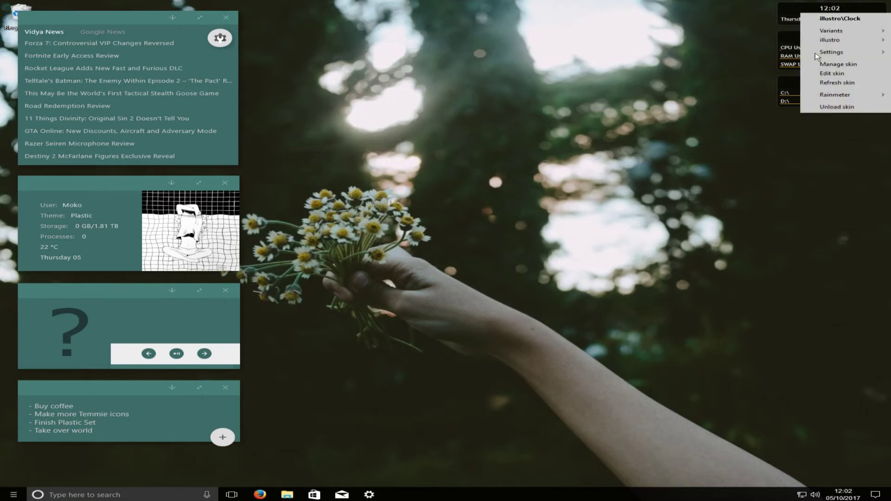
pyautogui.click(831, 64)
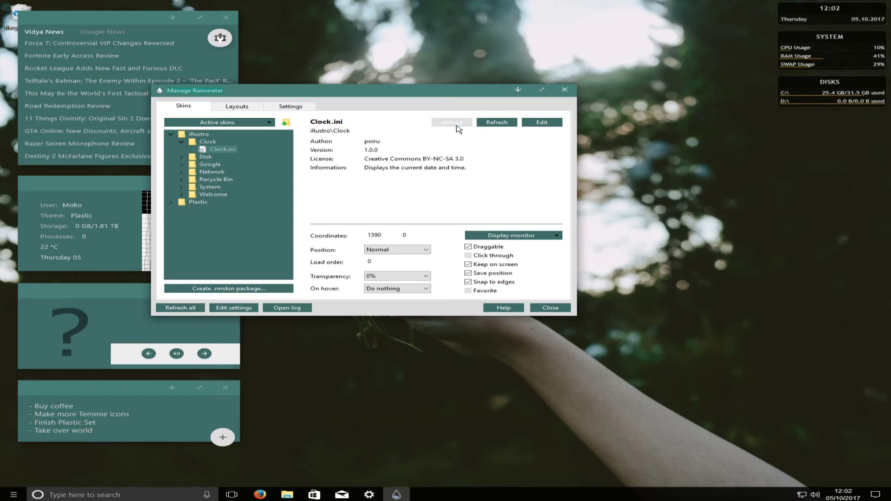
pyautogui.click(566, 91)
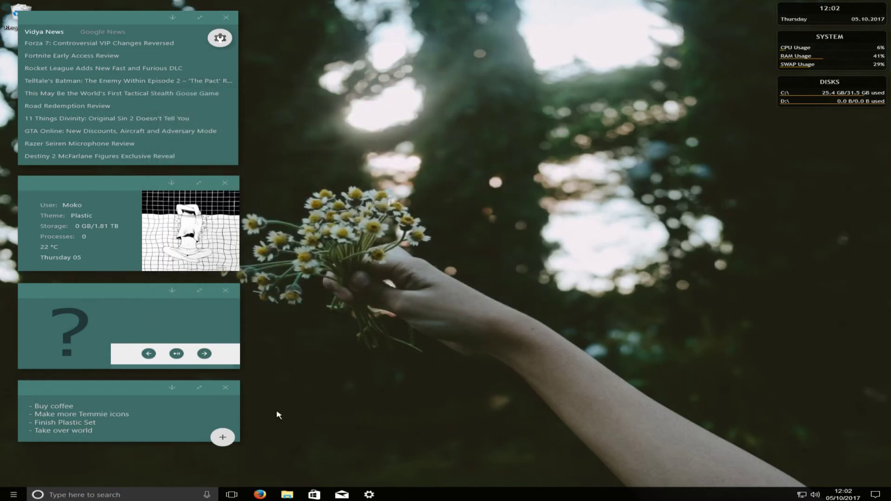
# Restore the Plugins Explorer window and place it to the right of the Plastic widgets.
pyautogui.moveTo(289, 498)
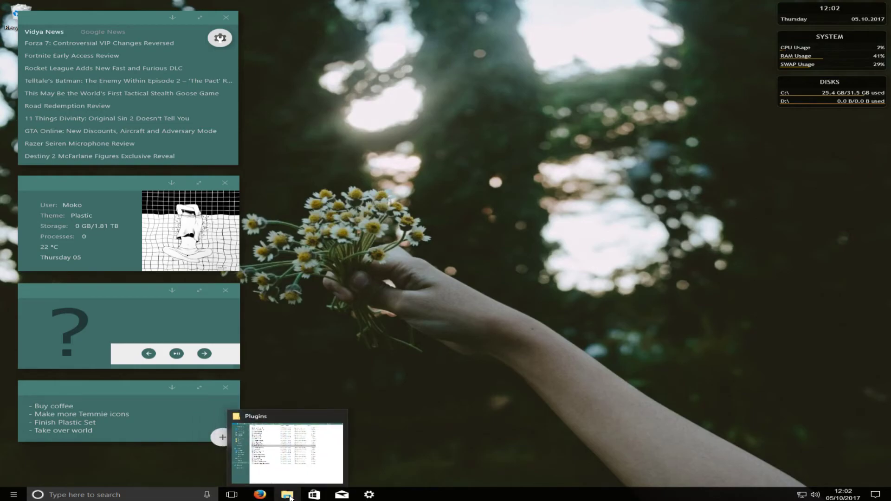
pyautogui.click(289, 497)
pyautogui.moveTo(369, 70); pyautogui.dragTo(524, 77)
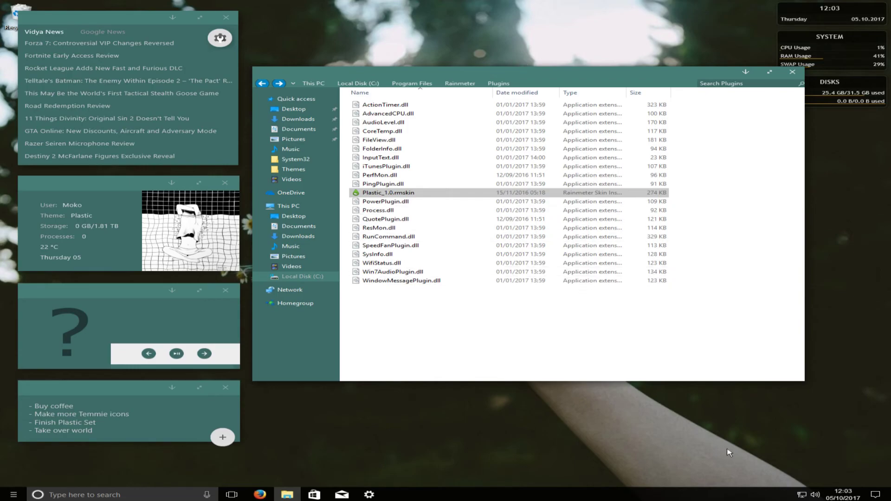
pyautogui.rightClick(446, 497)
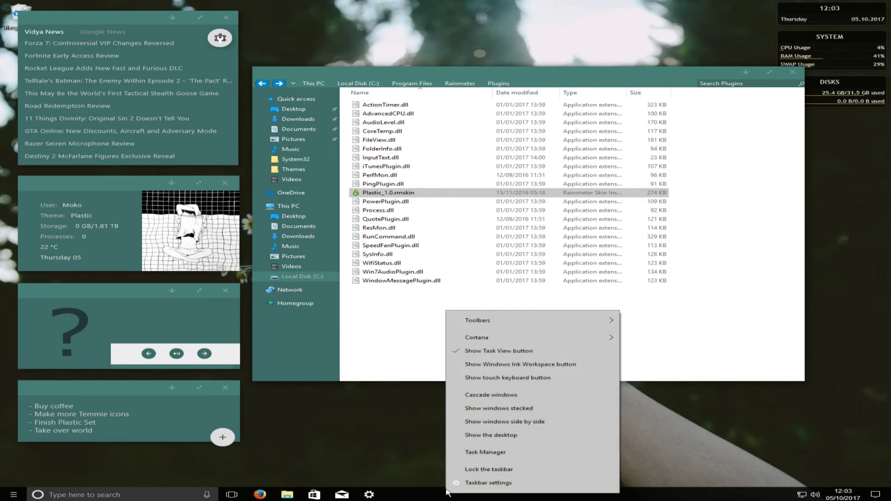
# Turn on taskbar auto-hide for both desktop mode and tablet mode in Taskbar settings.
pyautogui.rightClick(486, 496)
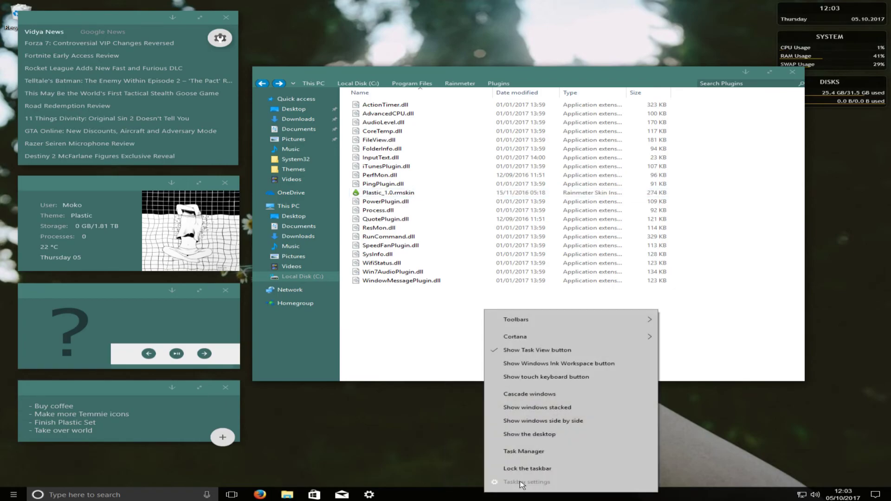
pyautogui.click(522, 482)
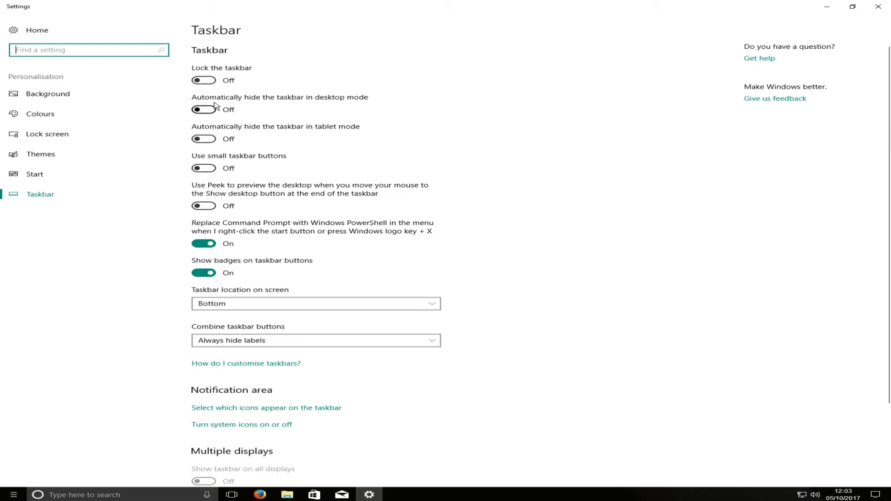
pyautogui.click(204, 110)
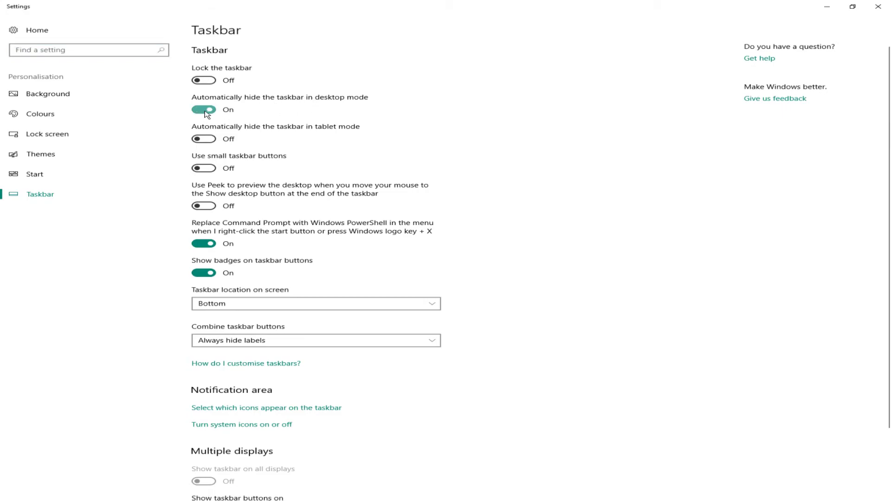
pyautogui.click(200, 140)
pyautogui.click(878, 8)
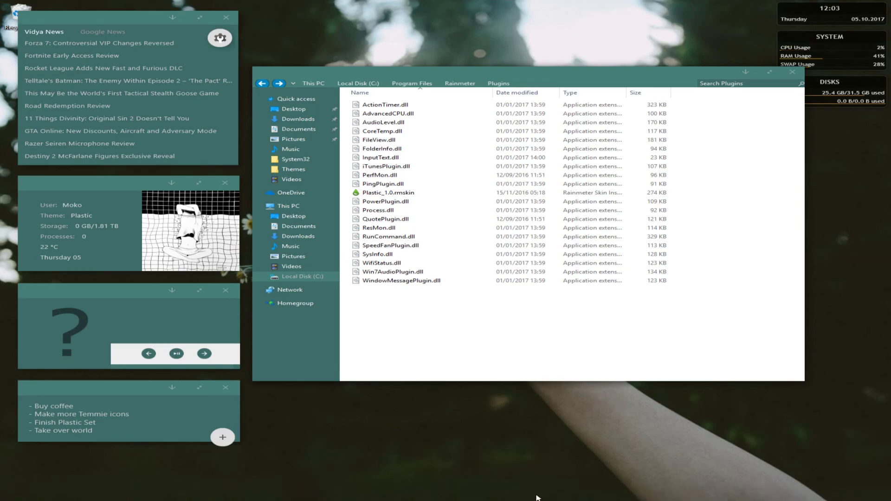
pyautogui.moveTo(446, 500)
pyautogui.moveTo(597, 82)
pyautogui.mouseDown()
pyautogui.moveTo(630, 175)
pyautogui.moveTo(615, 268)
pyautogui.moveTo(577, 129)
pyautogui.moveTo(598, 76)
pyautogui.mouseUp()
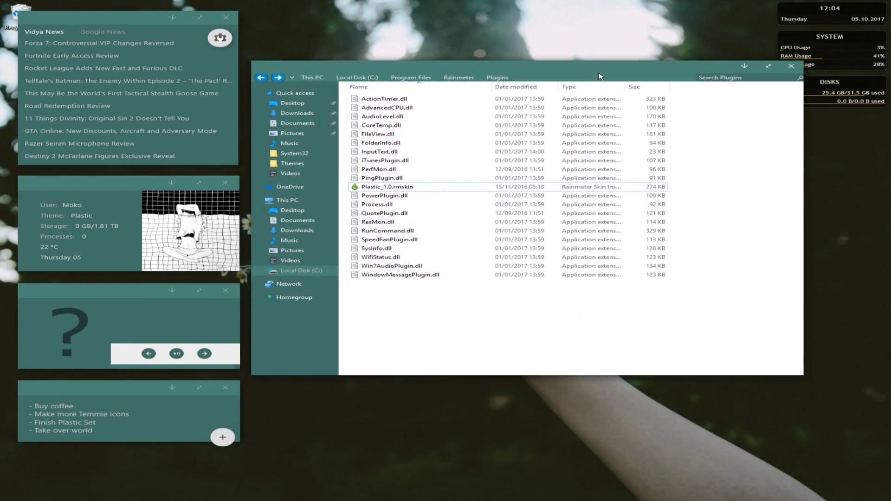